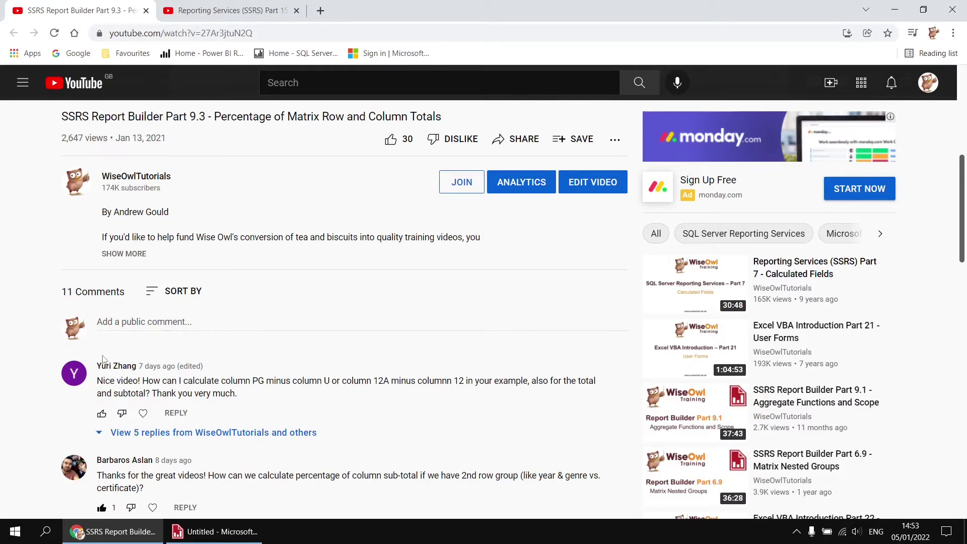
Examine the viewer comment on the Reporting Services Part 15 Matrix video about comparing the 12 and PG certificates.
click(206, 11)
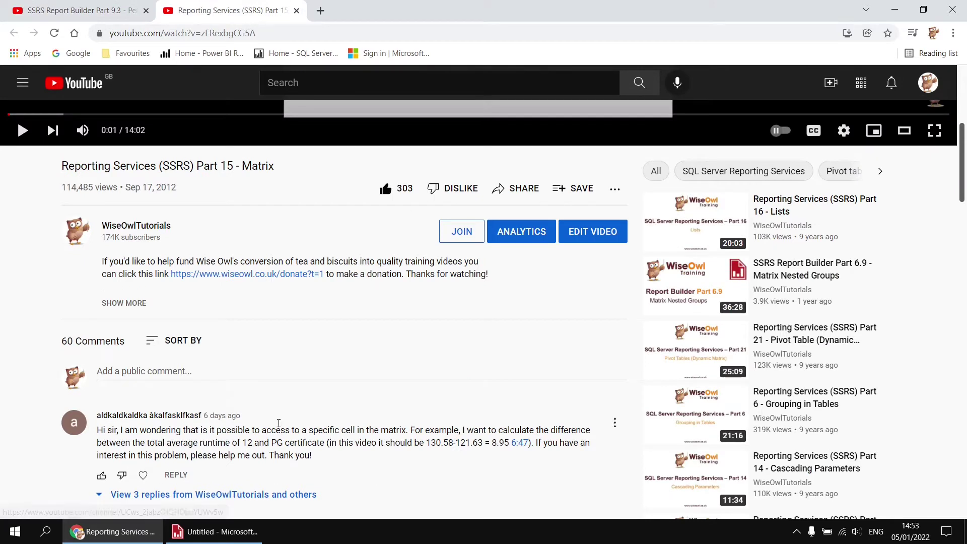
drag(241, 443, 327, 443)
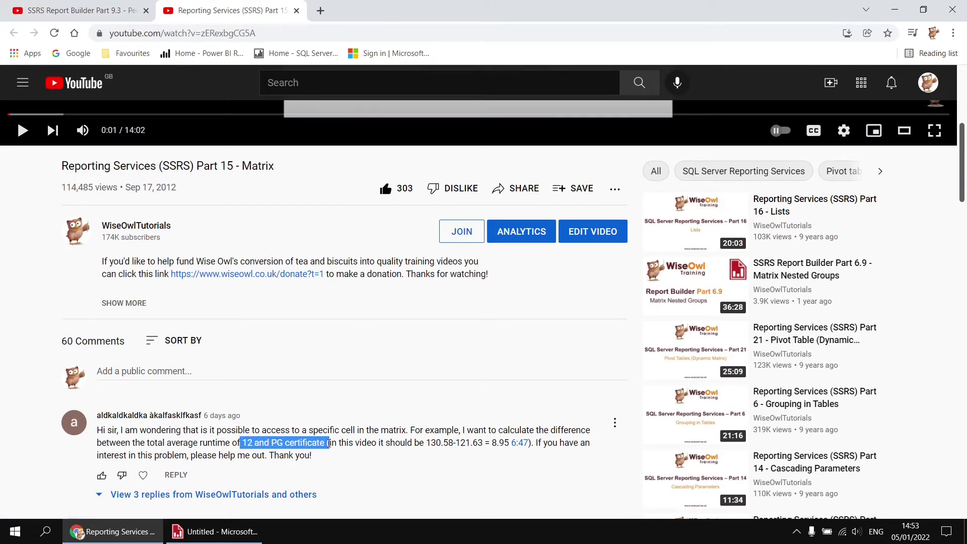
click(331, 352)
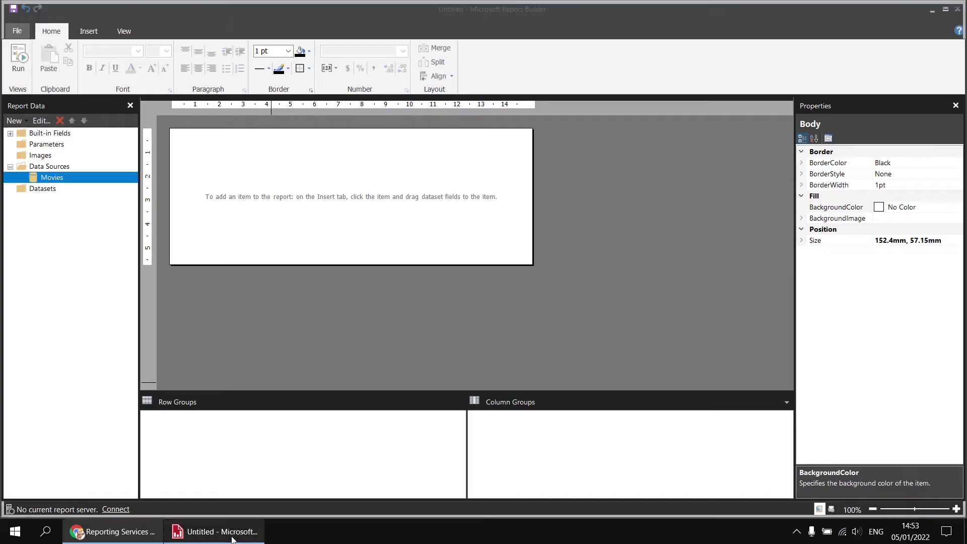
Switch to Report Builder and add a dataset named Films based on the Movies data source.
click(235, 539)
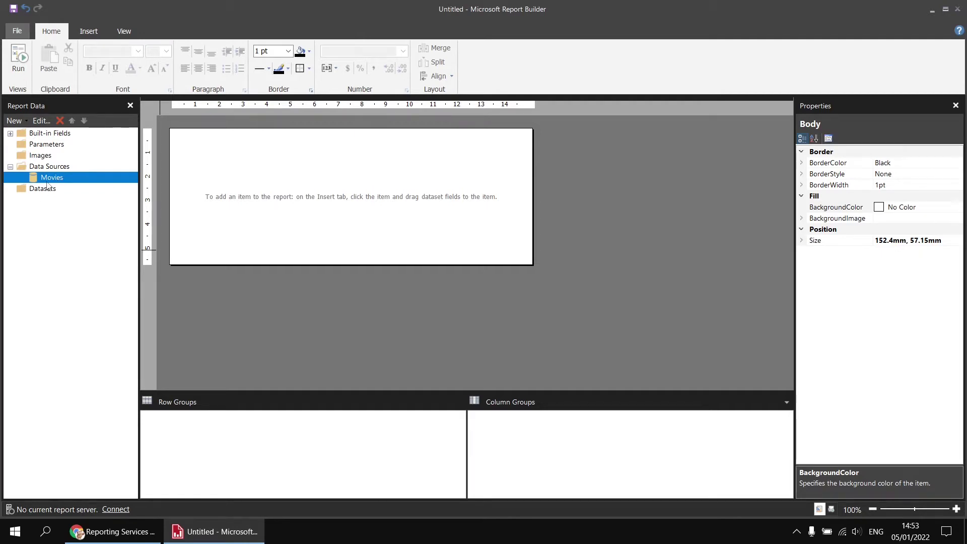
right_click(70, 180)
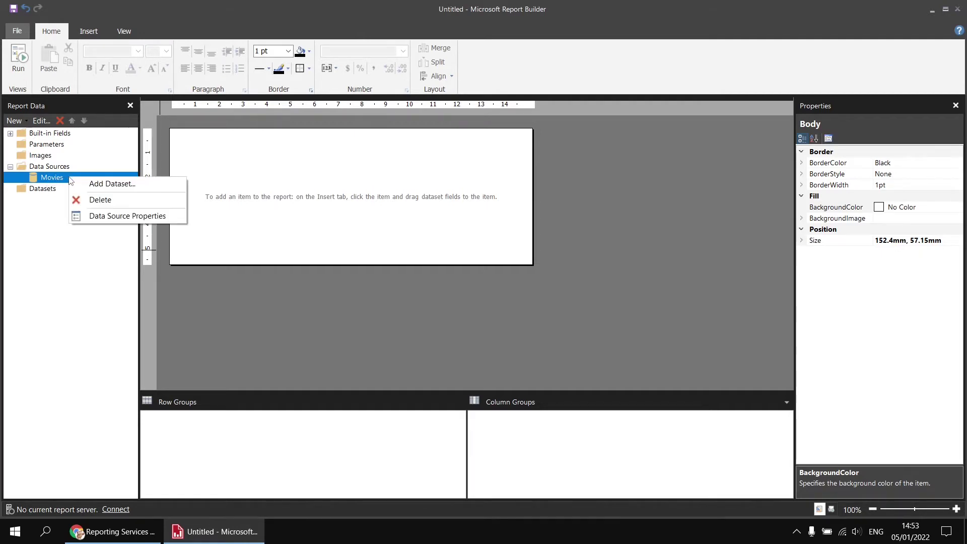
click(94, 184)
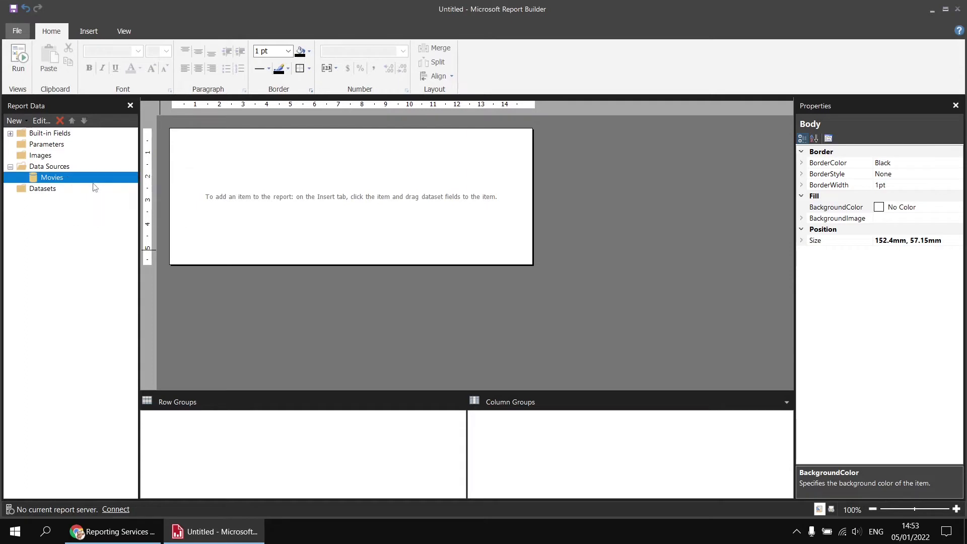
double_click(384, 117)
text(Films)
Design the dataset query with all fields of the Certificate table plus RunTimeMinutes and ReleaseDate from the Film table.
click(522, 428)
click(231, 108)
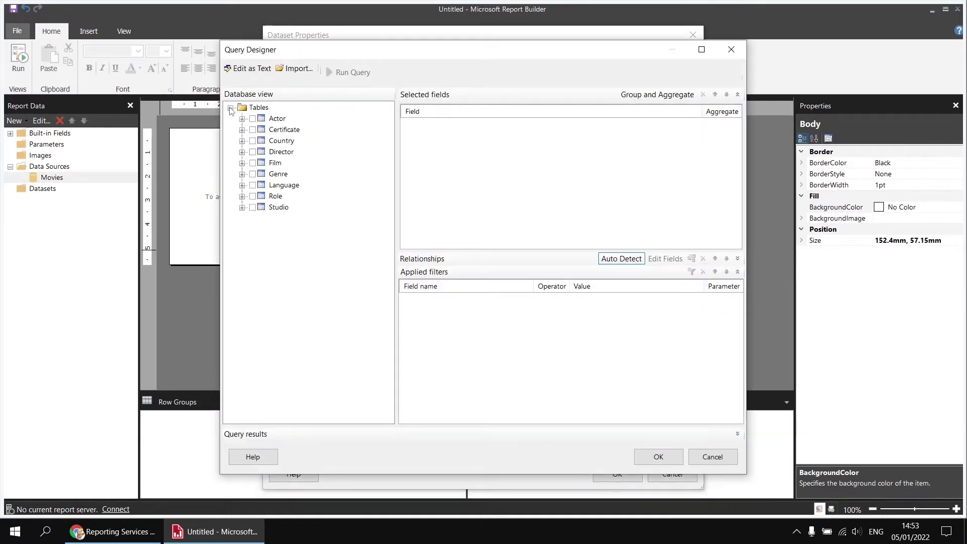
click(253, 130)
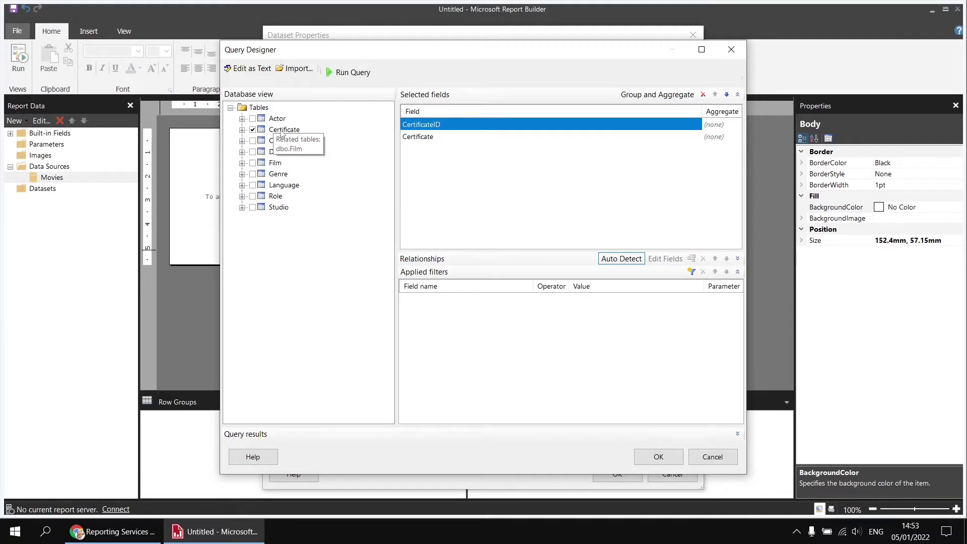
click(242, 163)
click(264, 274)
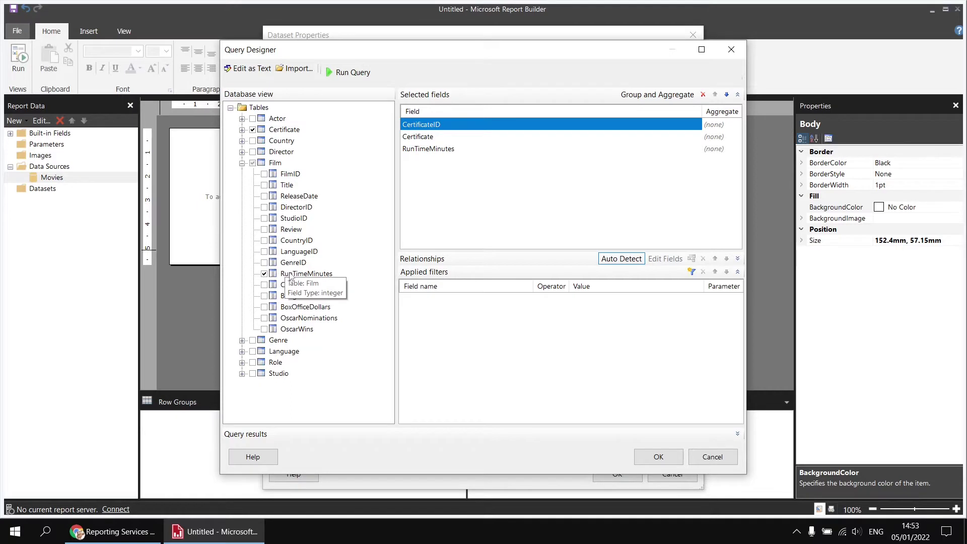
click(264, 196)
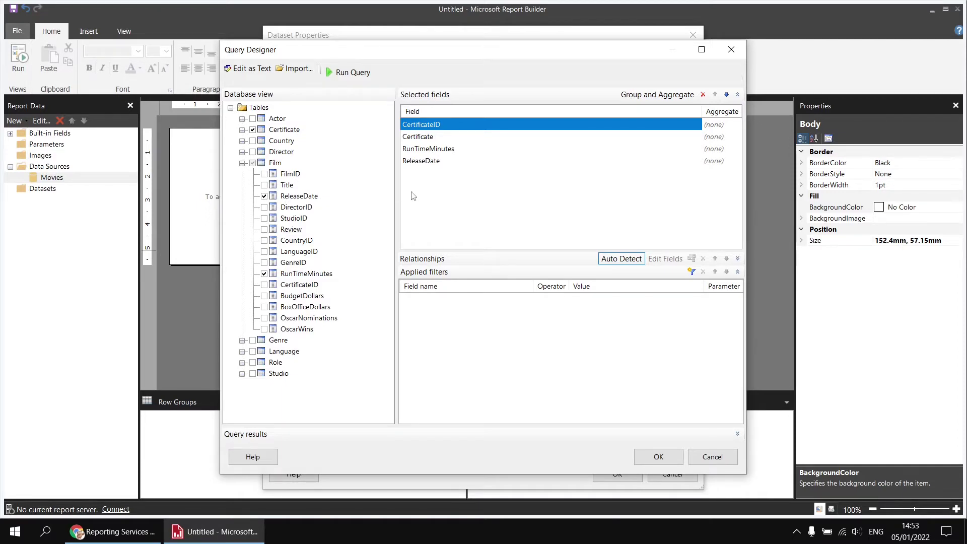
Filter the query to films whose ReleaseDate is more than or equal to 2010-01-01, and accept the query design.
click(692, 272)
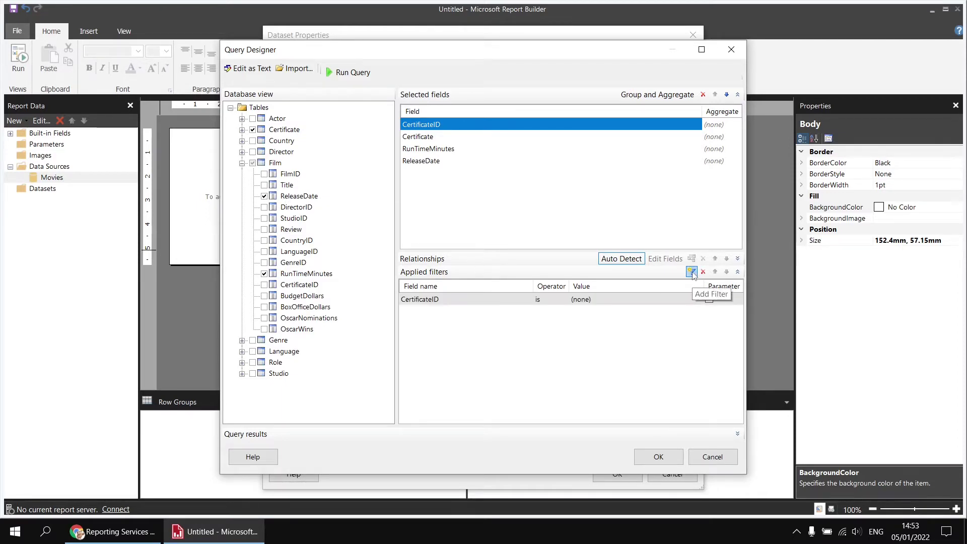
click(457, 301)
click(419, 353)
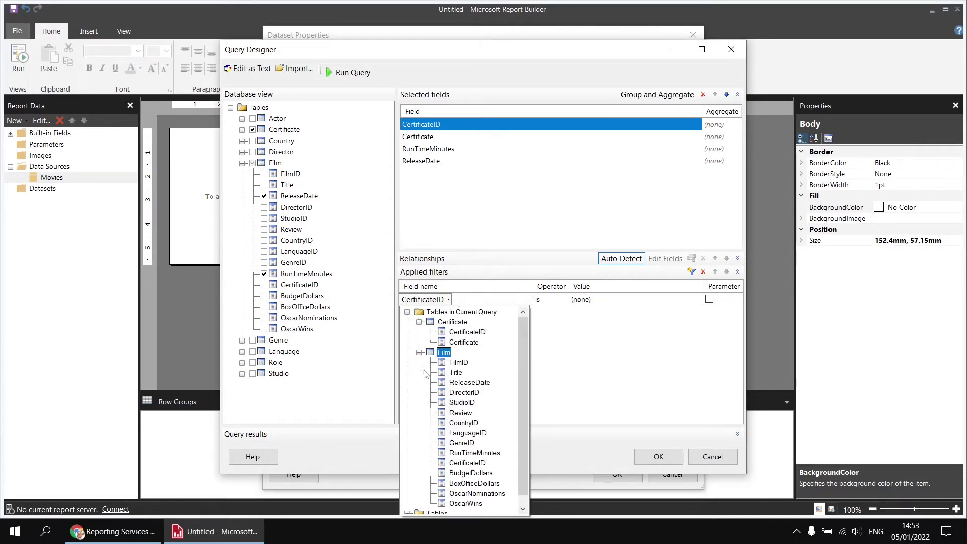
click(466, 383)
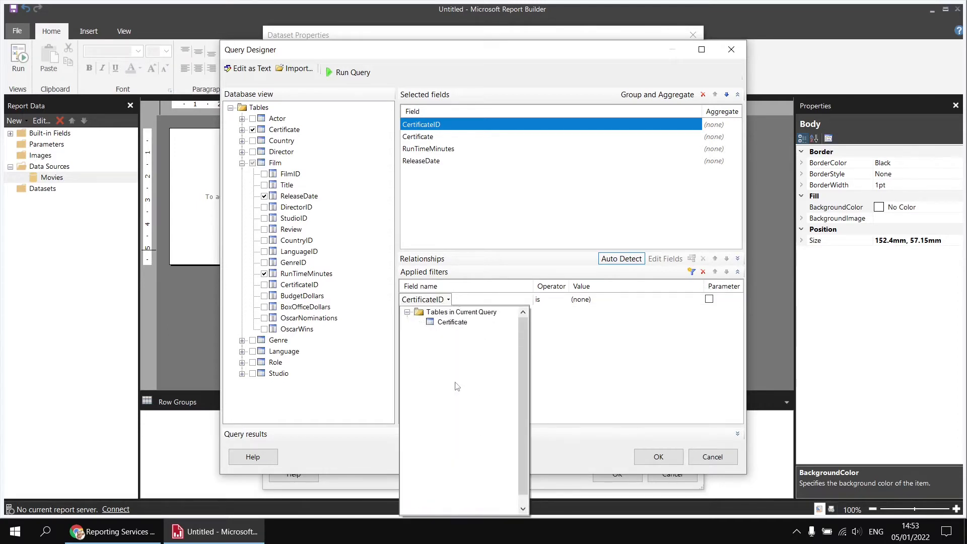
click(549, 302)
click(569, 352)
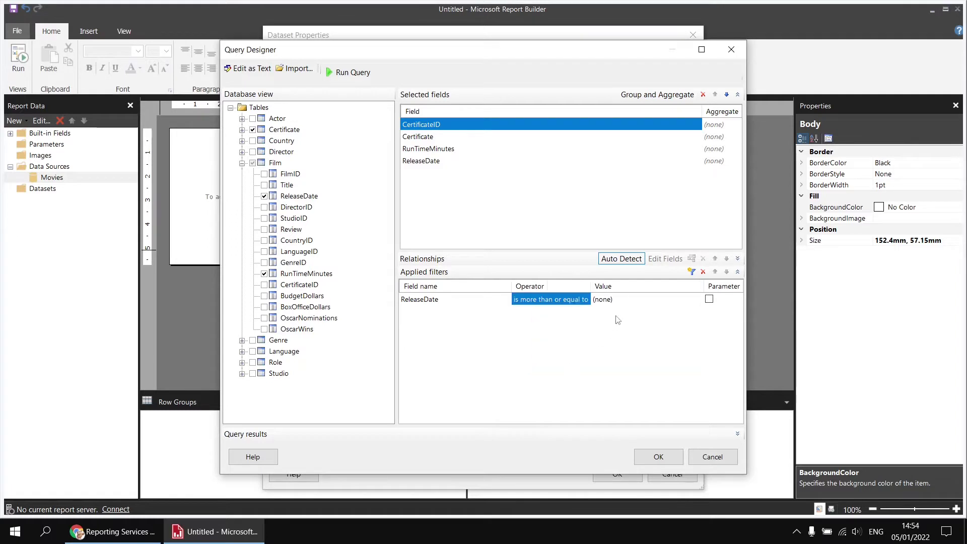
click(625, 301)
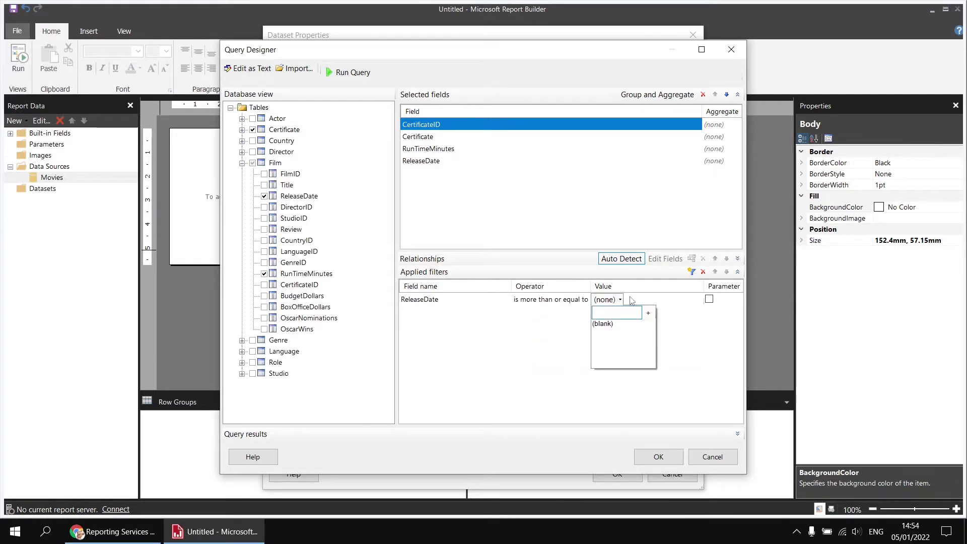
text(2010-01-01)
key(Return)
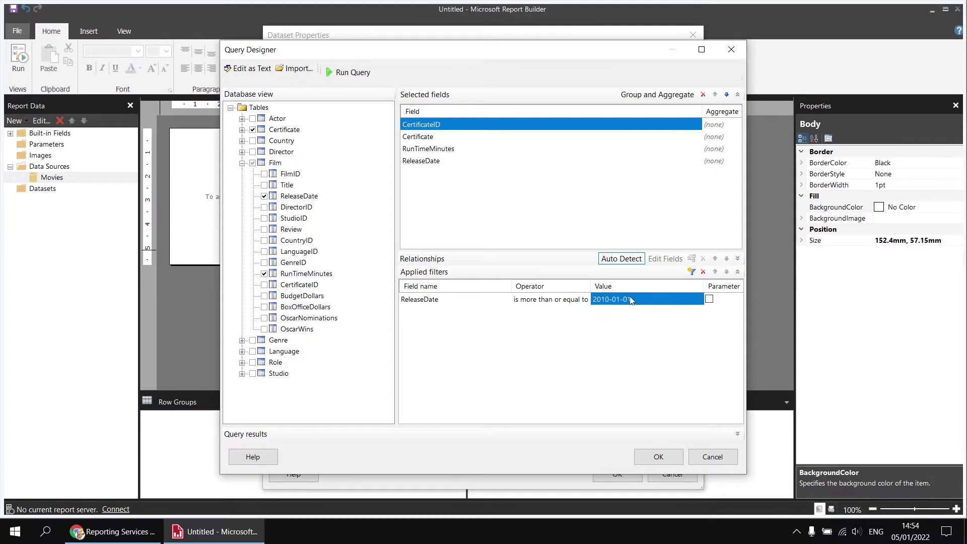
click(658, 457)
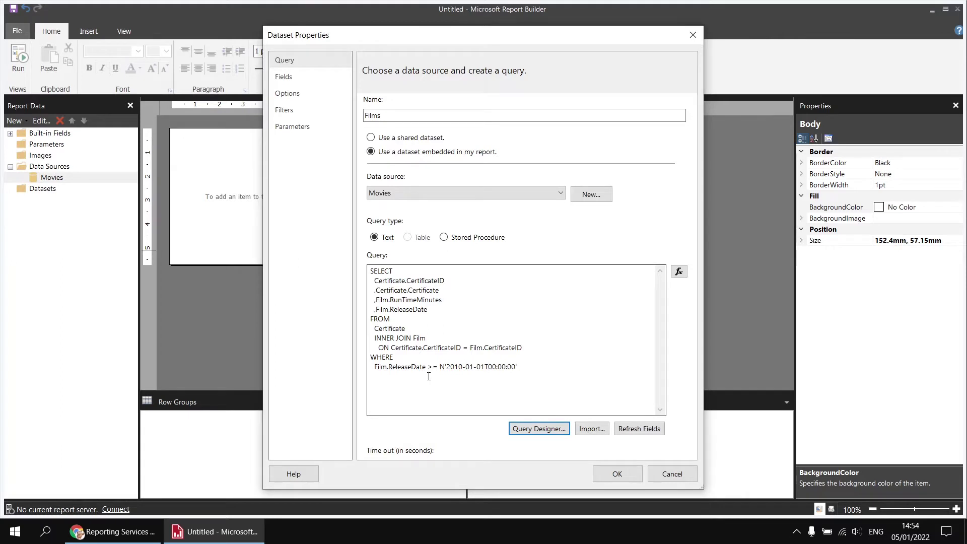
Change the release date column in the query text to Year(Film.ReleaseDate) AS ReleaseYear and save the dataset.
click(376, 309)
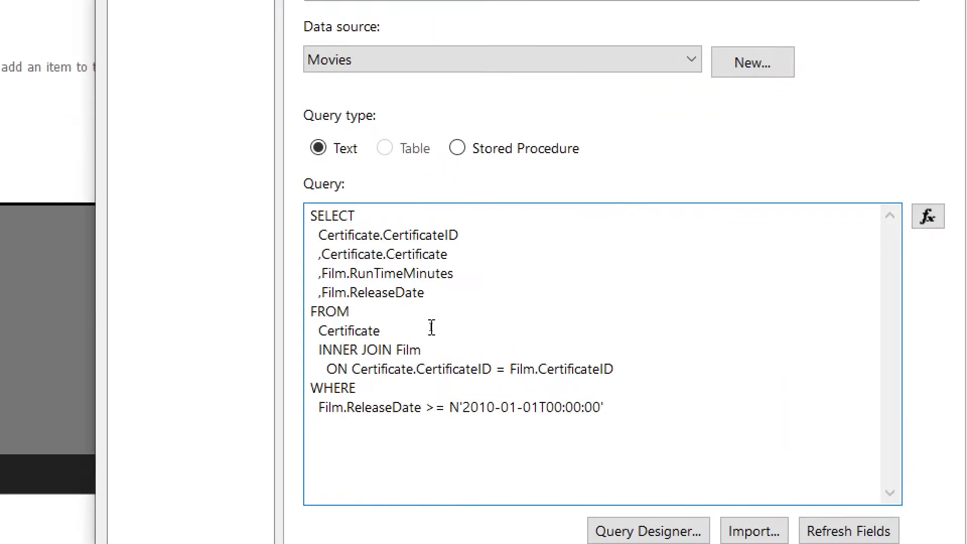
text(Year)
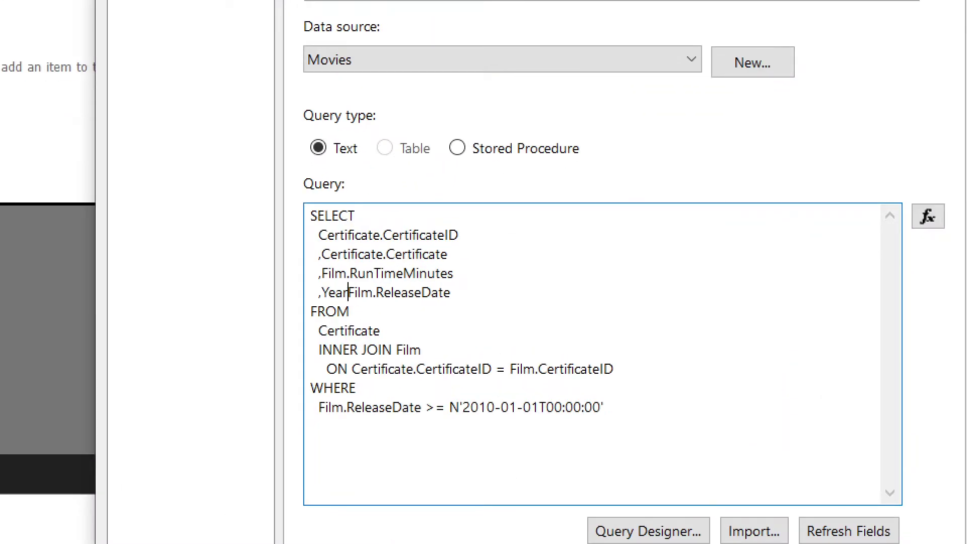
text(()
key(End)
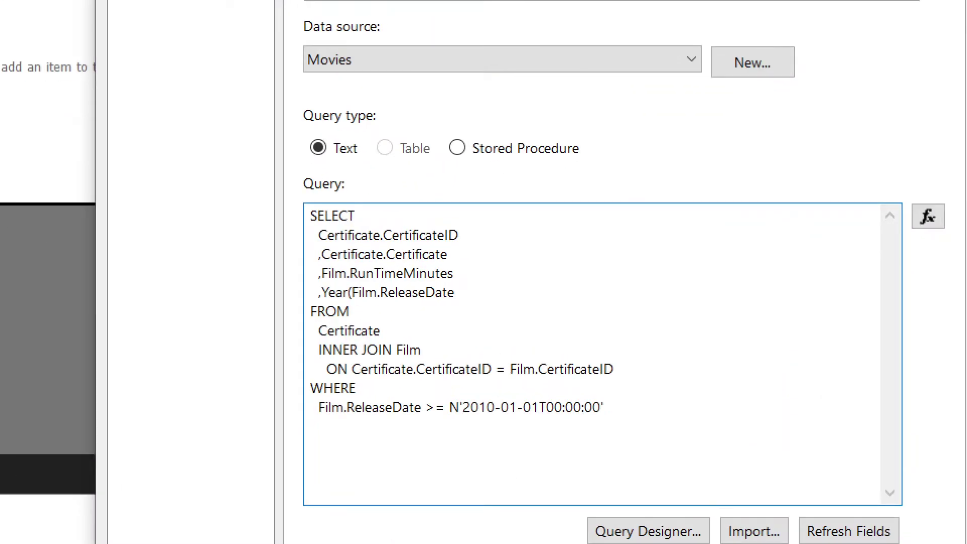
text() AS ReleaseYear)
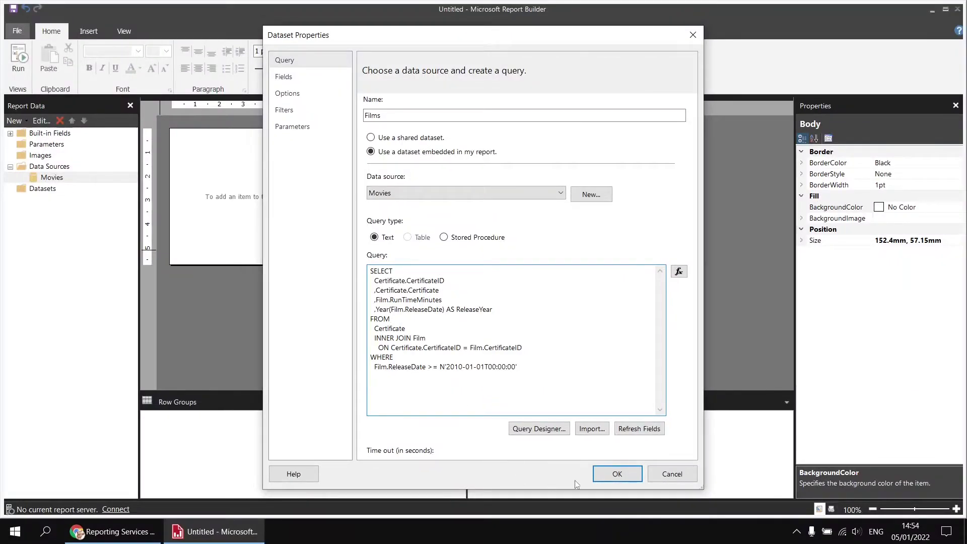
click(615, 473)
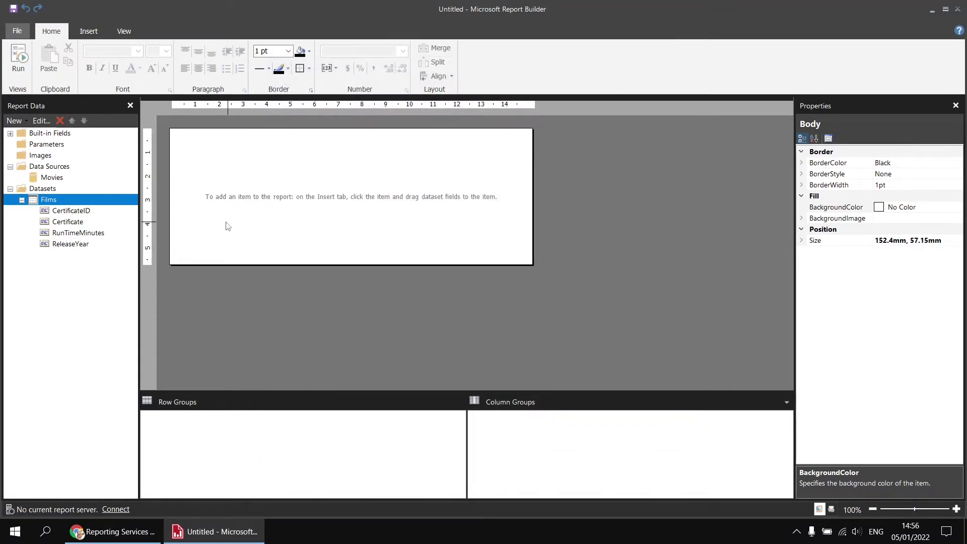
Insert a matrix in the report body, group its rows by CertificateID and display the Certificate field in the row cell.
right_click(174, 131)
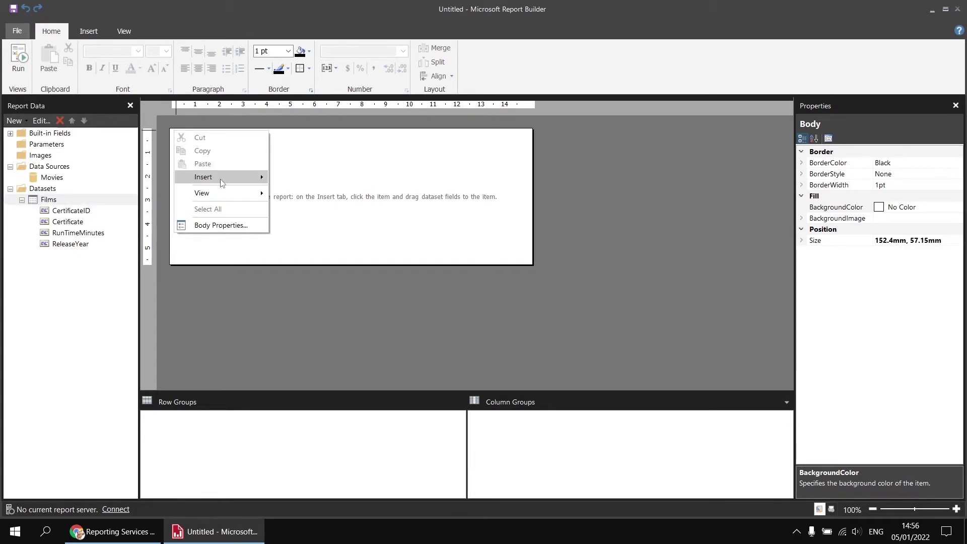
mouse_move(220, 177)
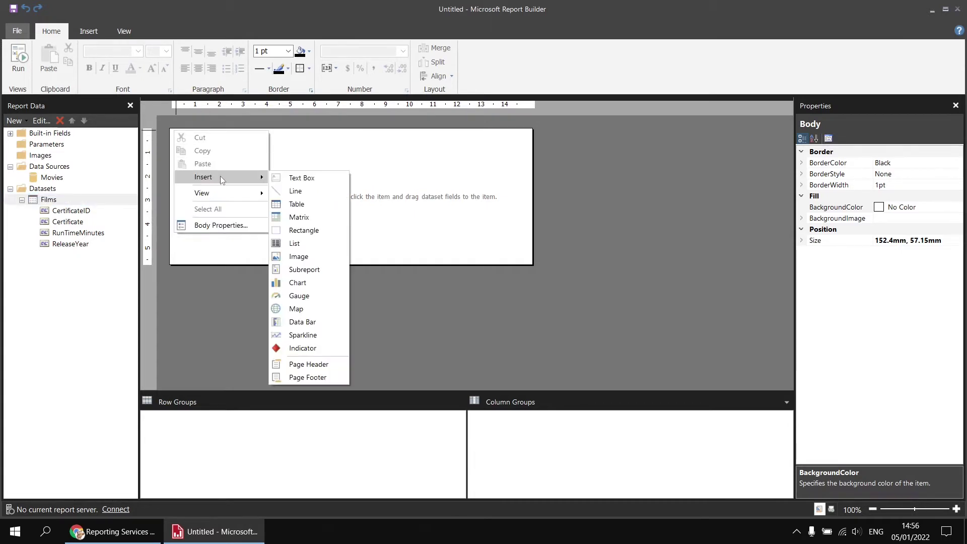
click(310, 217)
click(228, 151)
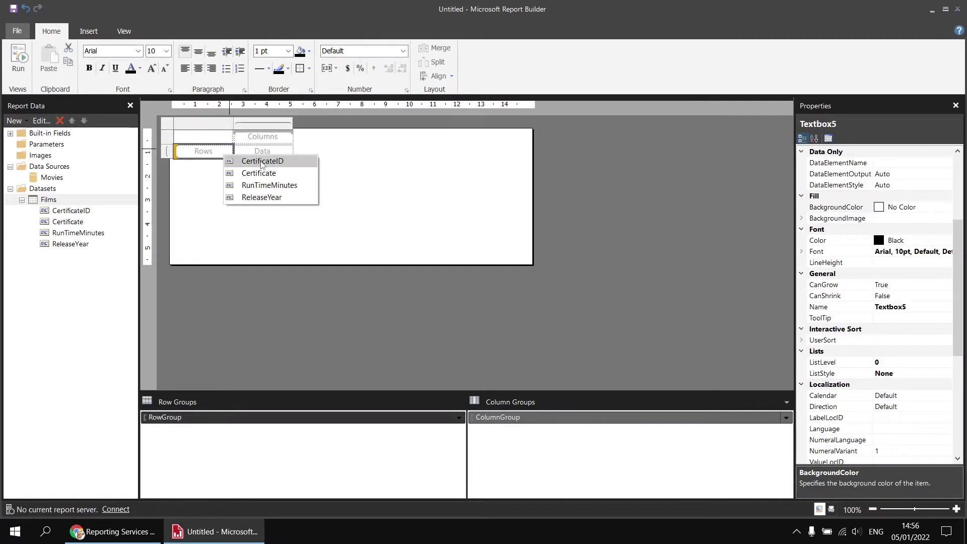
click(261, 161)
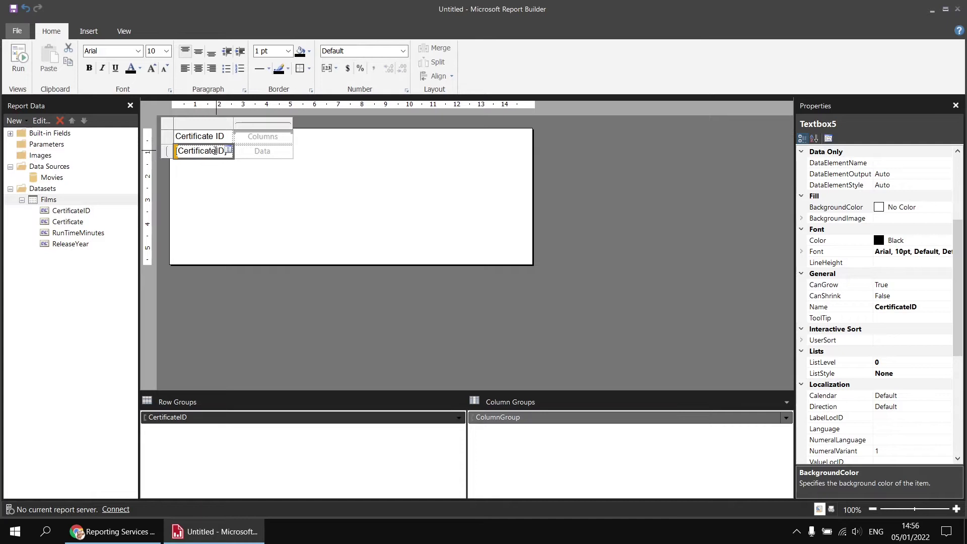
click(229, 151)
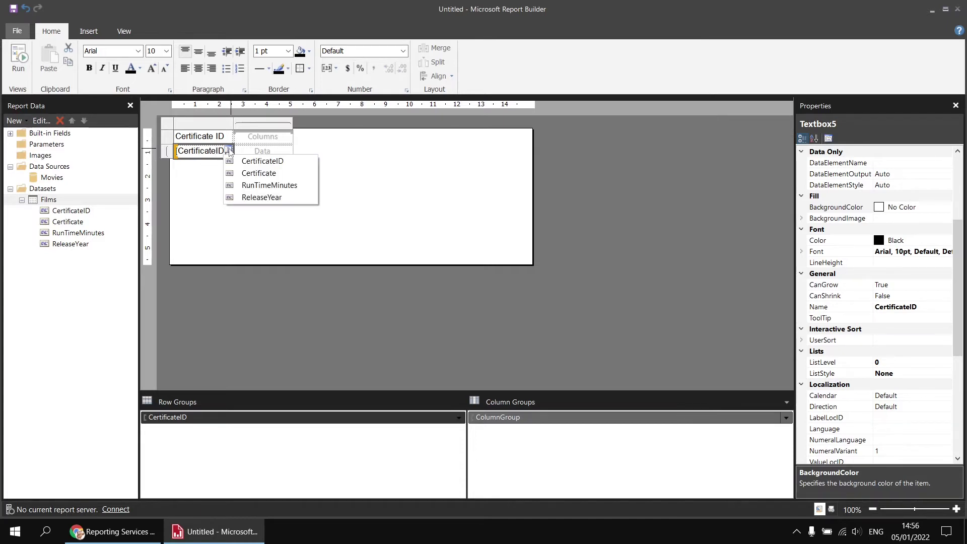
click(255, 174)
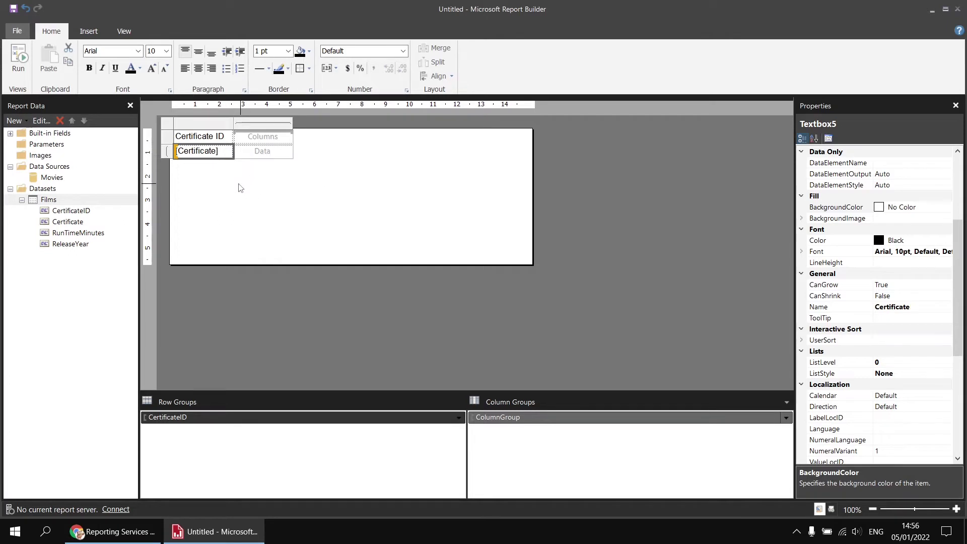
Group the matrix columns by ReleaseYear and place RunTimeMinutes in the data cell.
click(288, 136)
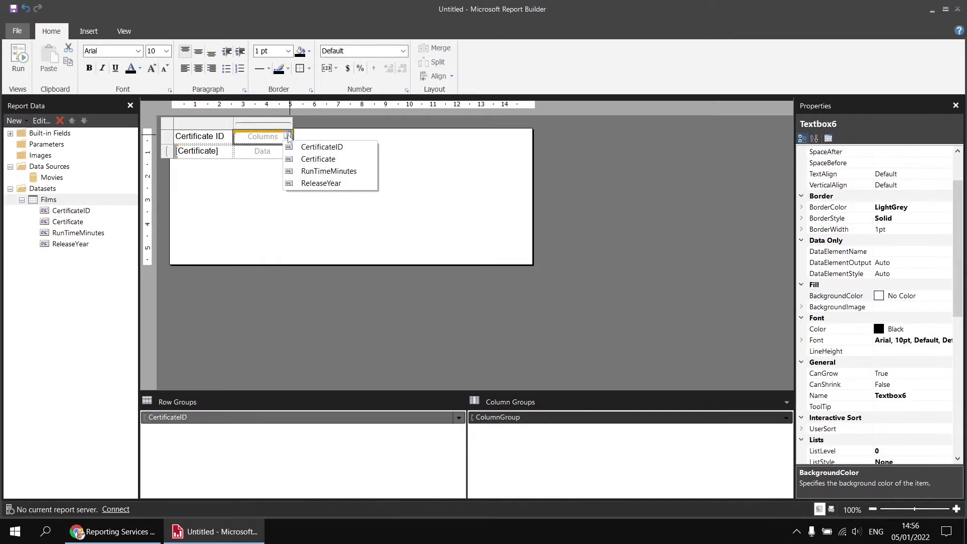
click(314, 183)
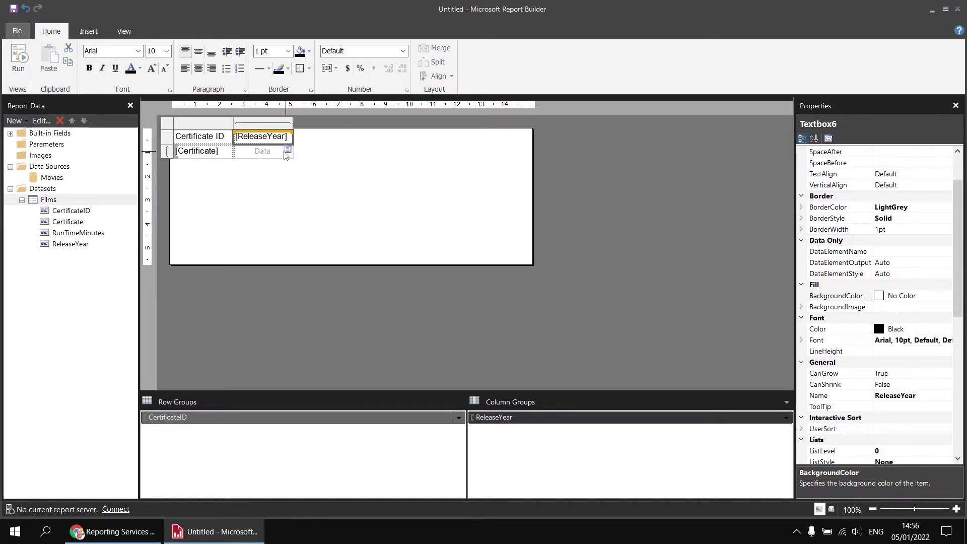
click(288, 152)
click(309, 186)
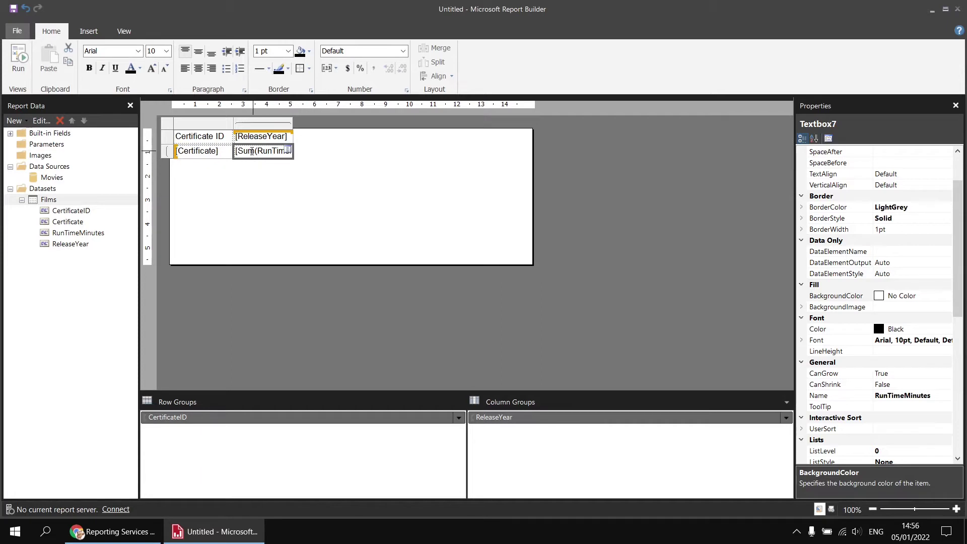
Summarize the RunTimeMinutes data cell by Avg instead of Sum.
click(254, 151)
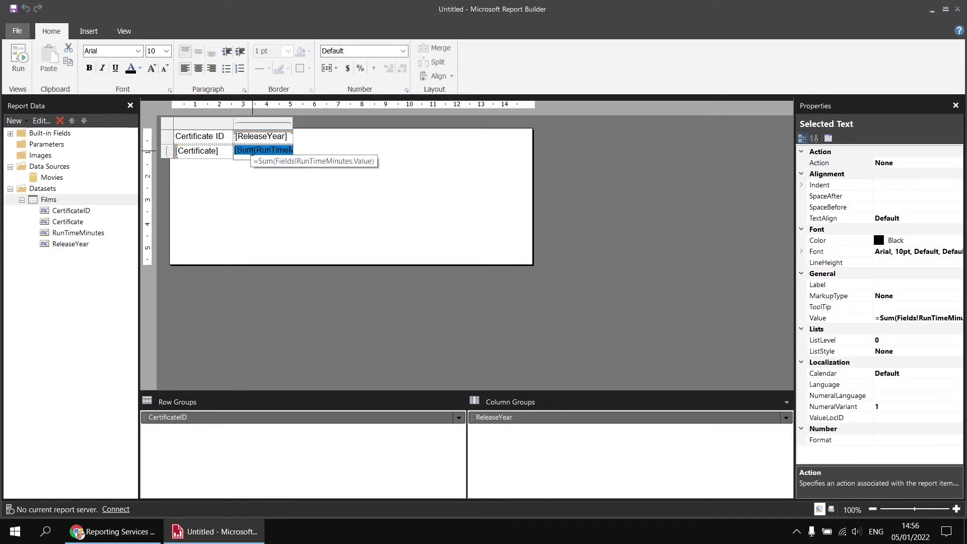
right_click(248, 152)
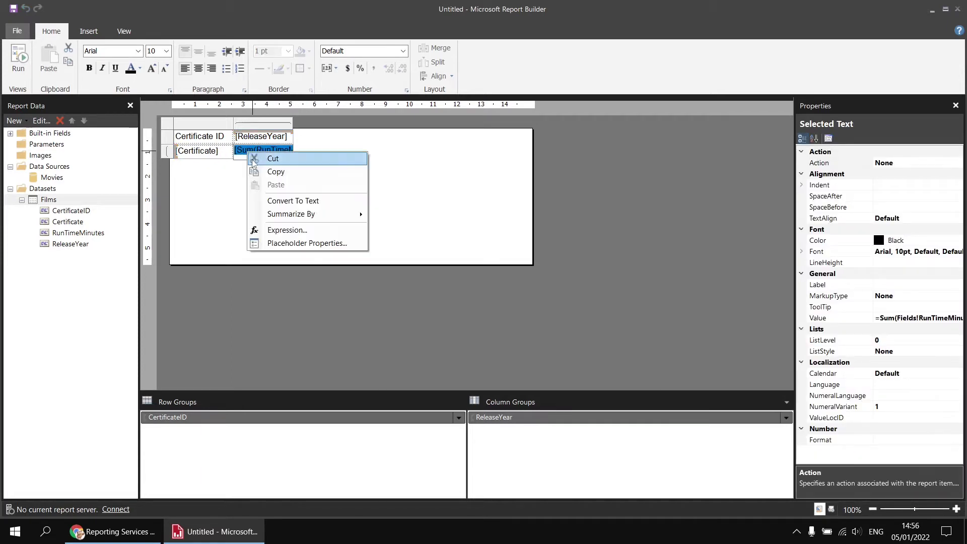
mouse_move(272, 215)
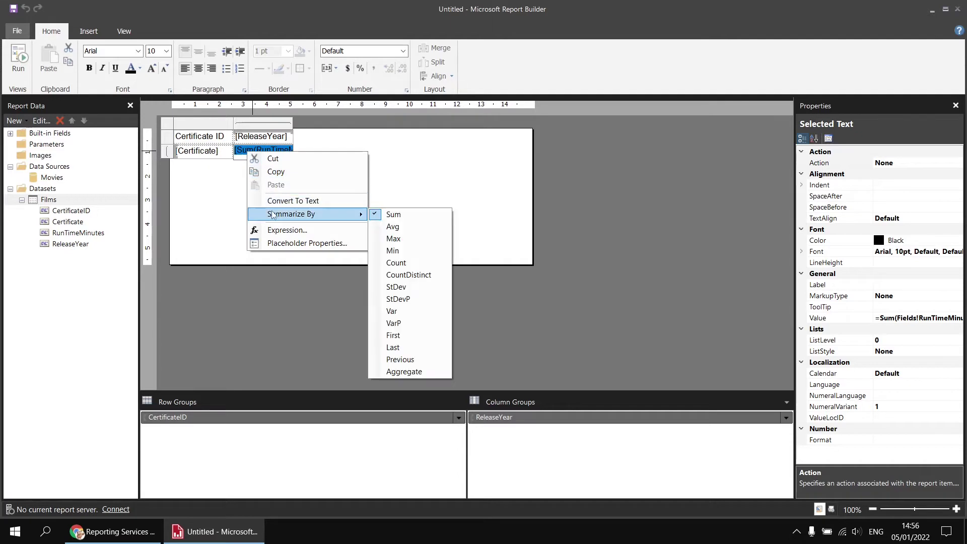
click(392, 228)
click(294, 201)
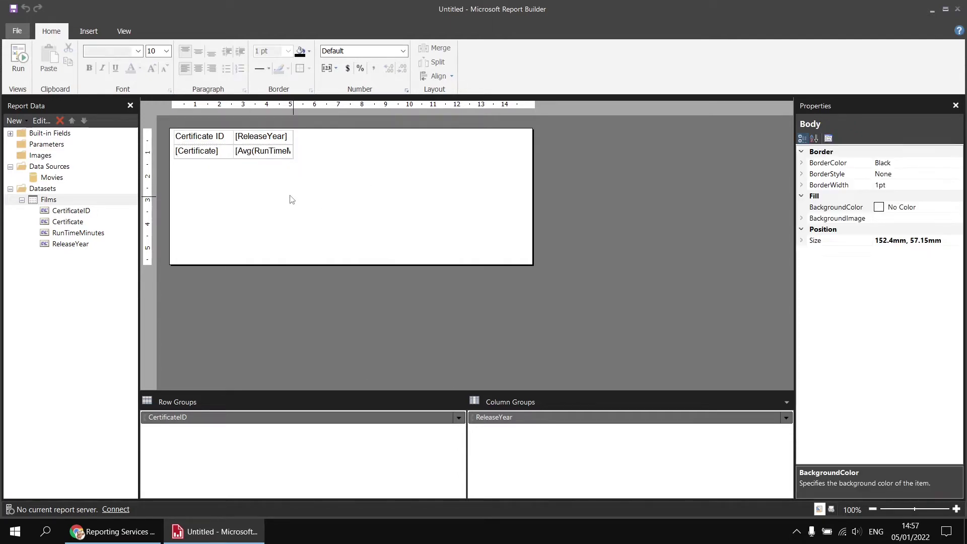
Format the matrix's average RunTimeMinutes data cell as Number.
click(269, 157)
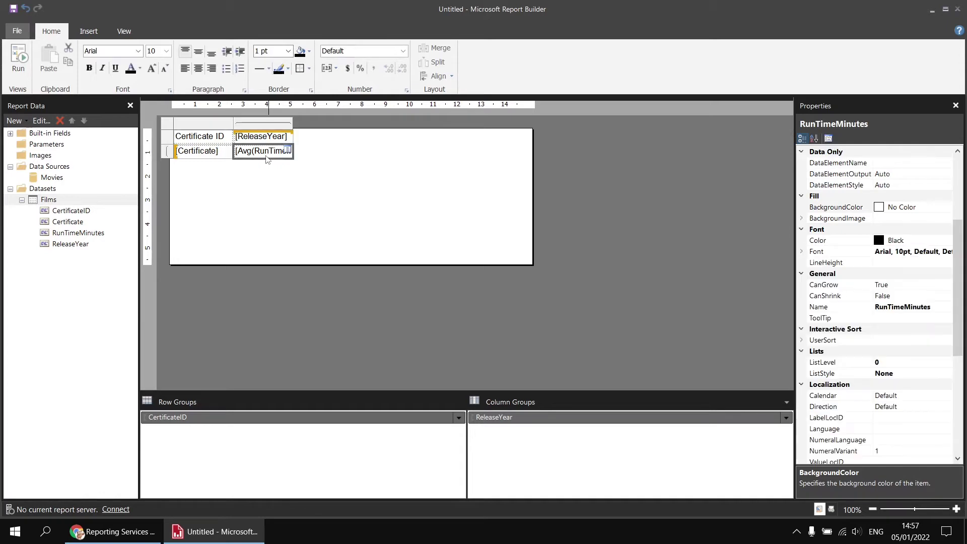
click(403, 51)
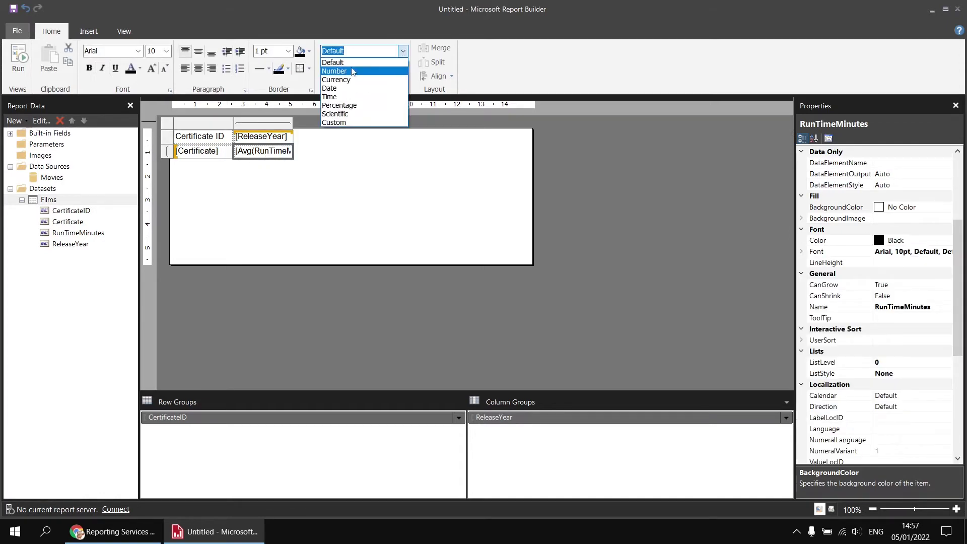
click(359, 71)
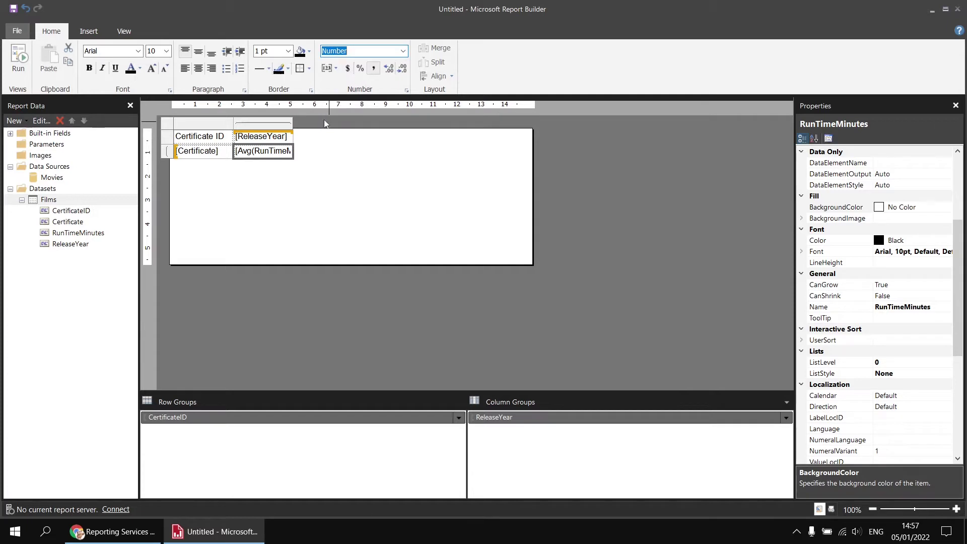
click(295, 181)
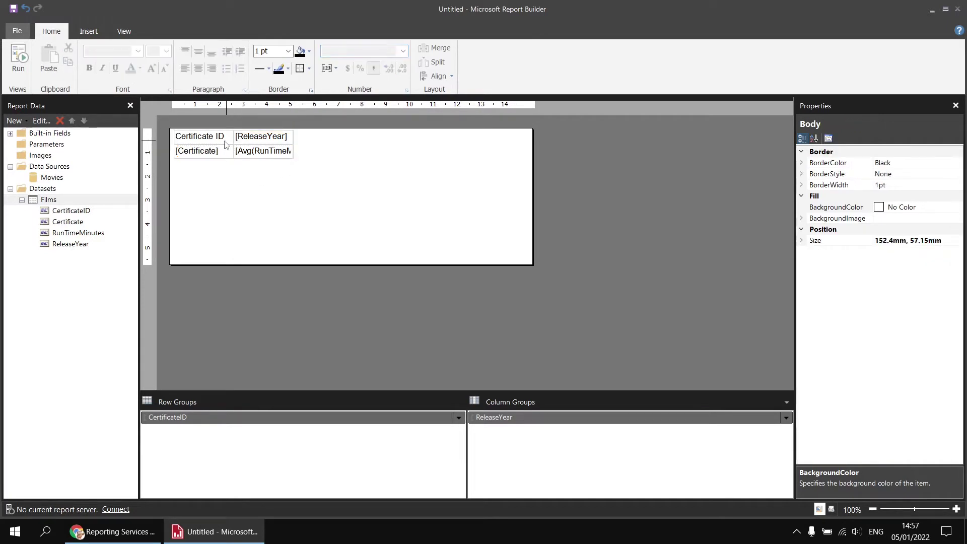
Try the Arial Black font on all four matrix cells and set them back to Arial.
click(228, 146)
drag(228, 146, 262, 154)
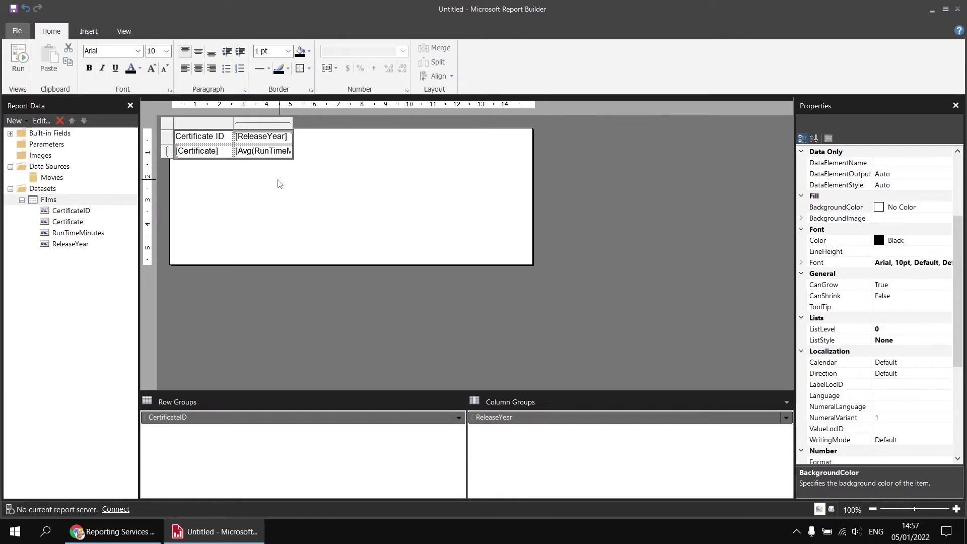
click(137, 52)
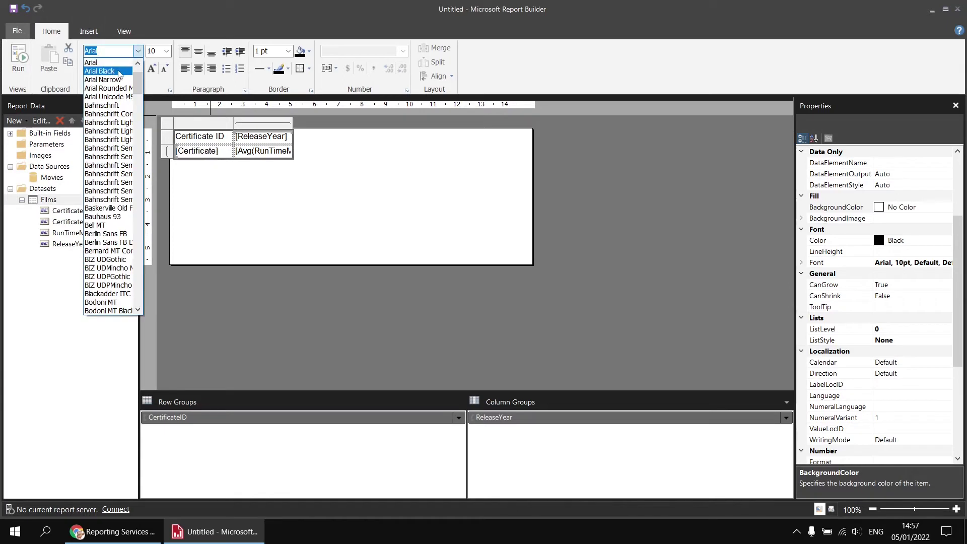
click(119, 71)
click(137, 51)
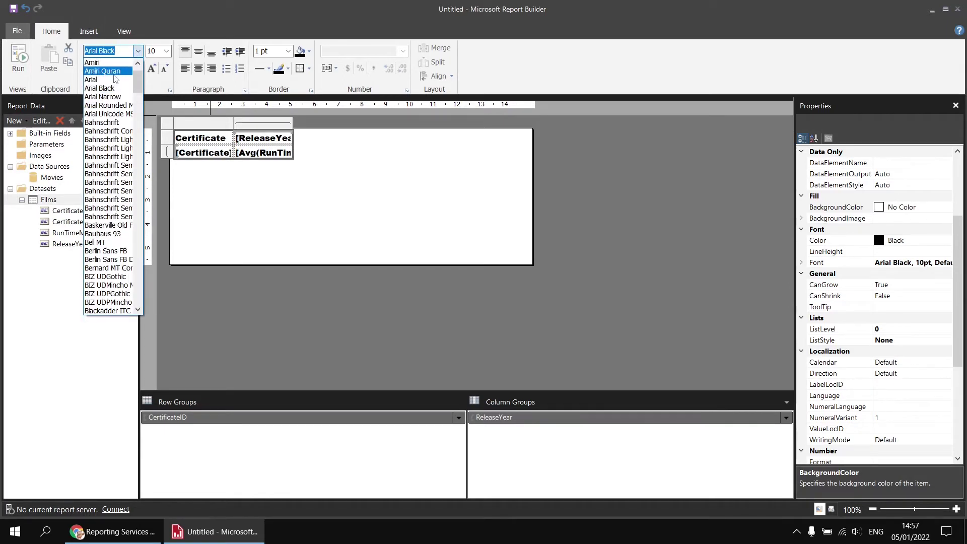
click(115, 80)
click(223, 182)
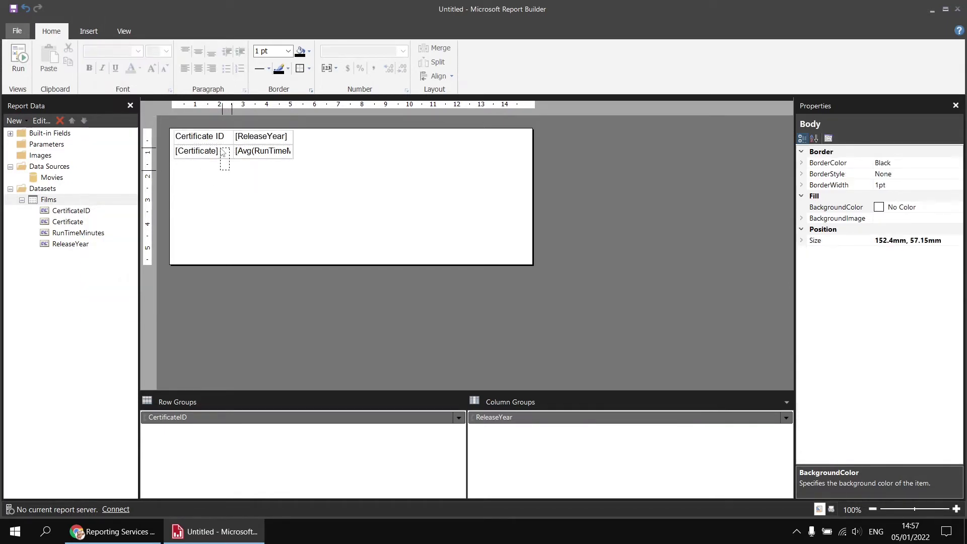
Fit the matrix into the upper-left corner of the report body with narrower columns and run the report.
click(223, 152)
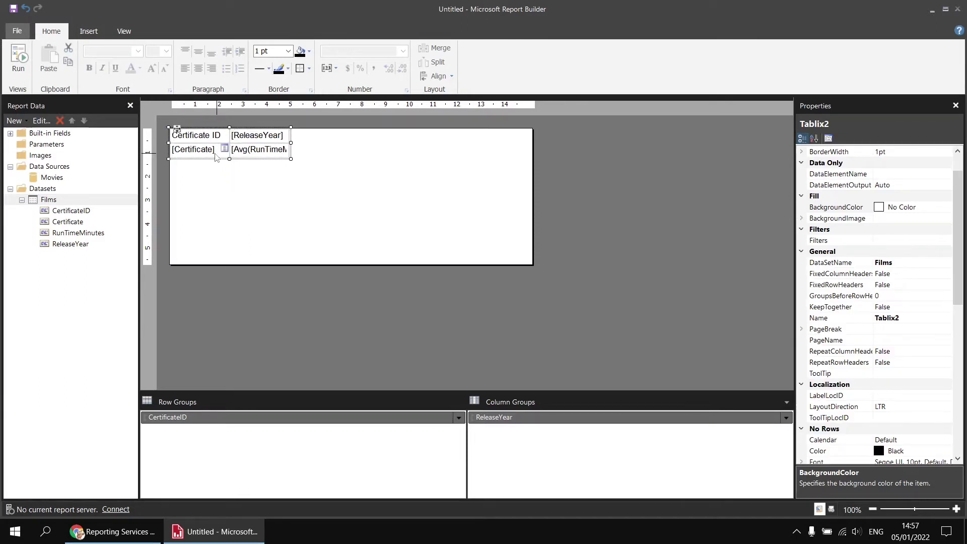
click(216, 155)
click(228, 123)
drag(227, 125, 267, 123)
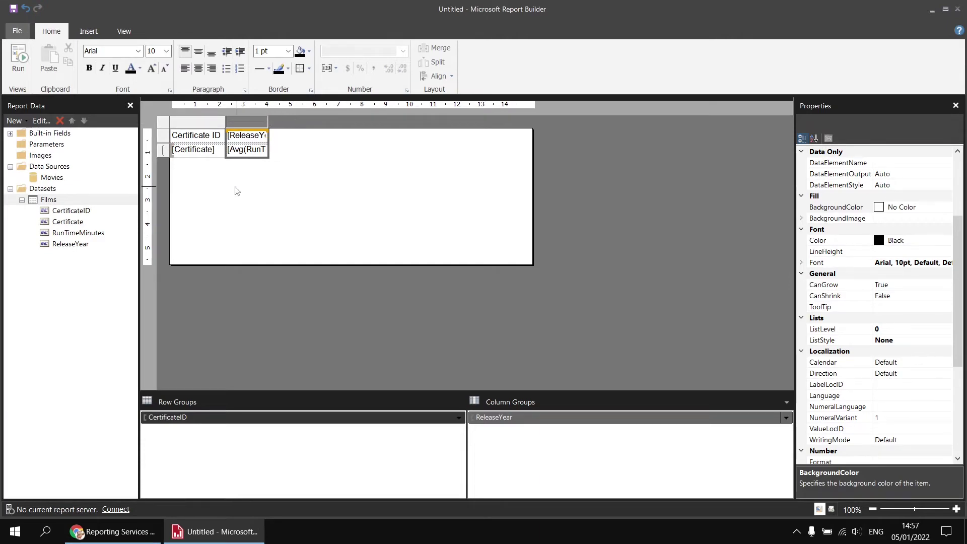
click(31, 57)
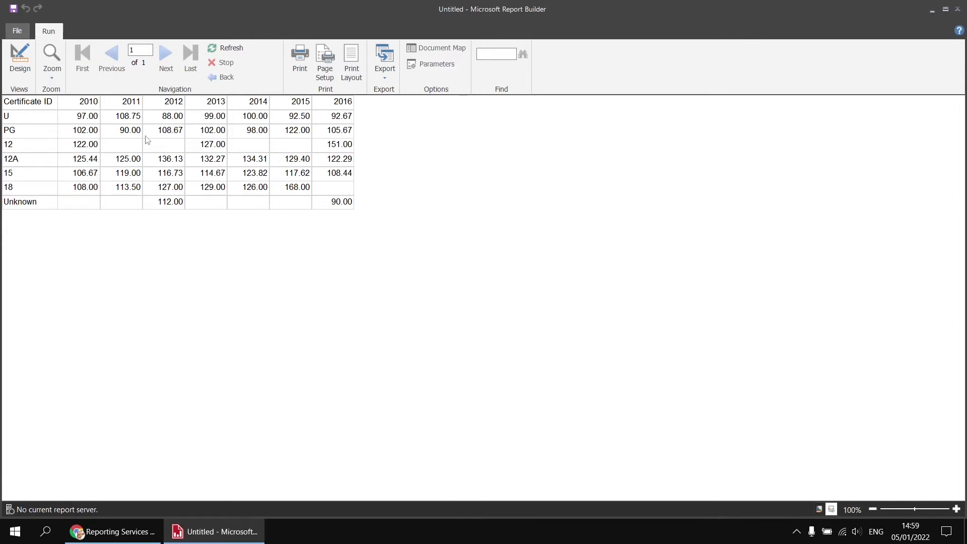
Return to the report design, duplicate the matrix and place the copy directly to the right of the original.
click(20, 63)
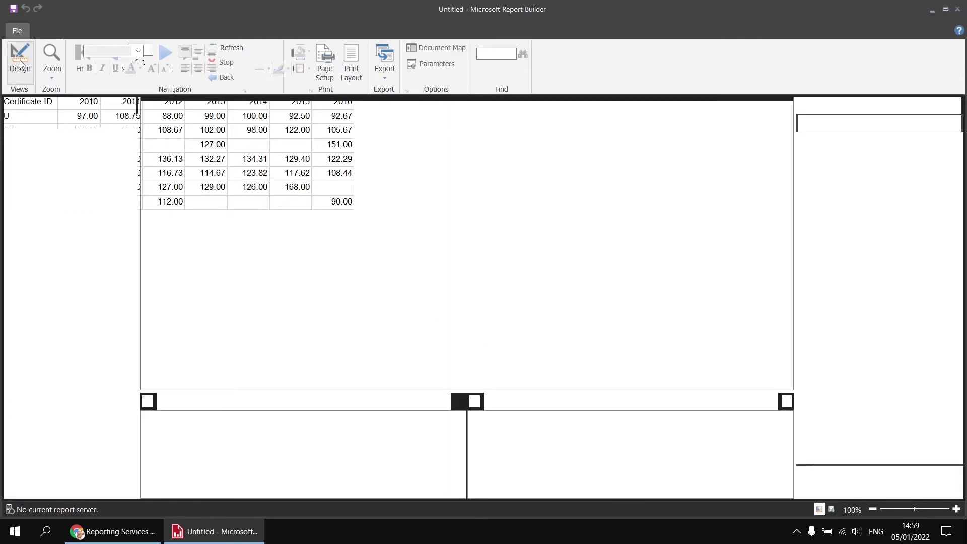
drag(285, 178, 253, 152)
key(ctrl+c)
key(ctrl+v)
drag(308, 181, 287, 129)
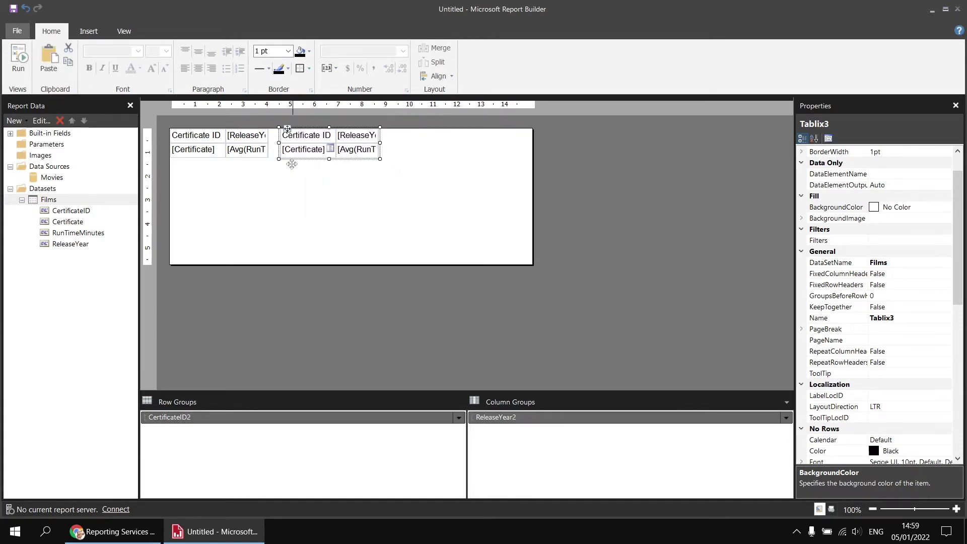
Set the copied matrix's data cell expression to =Previous(Avg(Fields!RunTimeMinutes.Value)) and run the report.
right_click(363, 155)
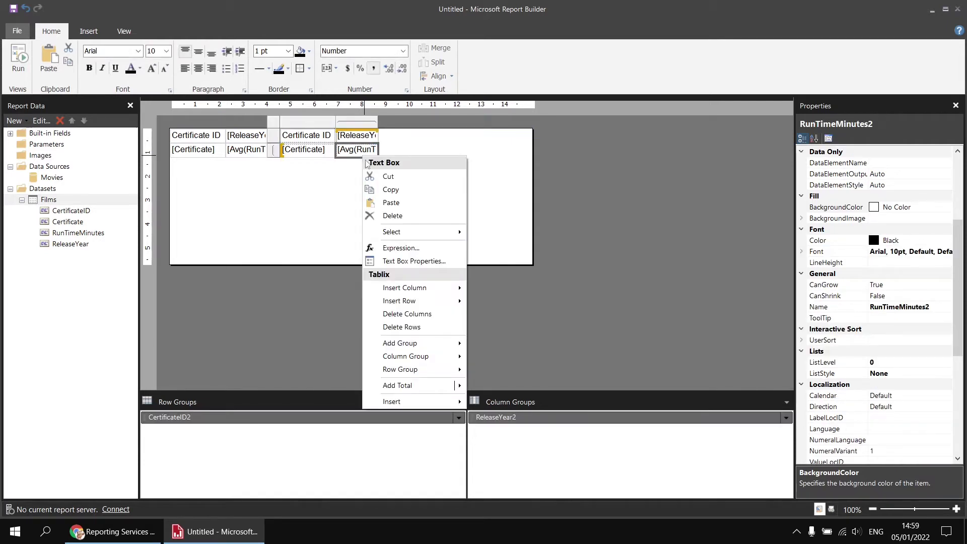
click(405, 251)
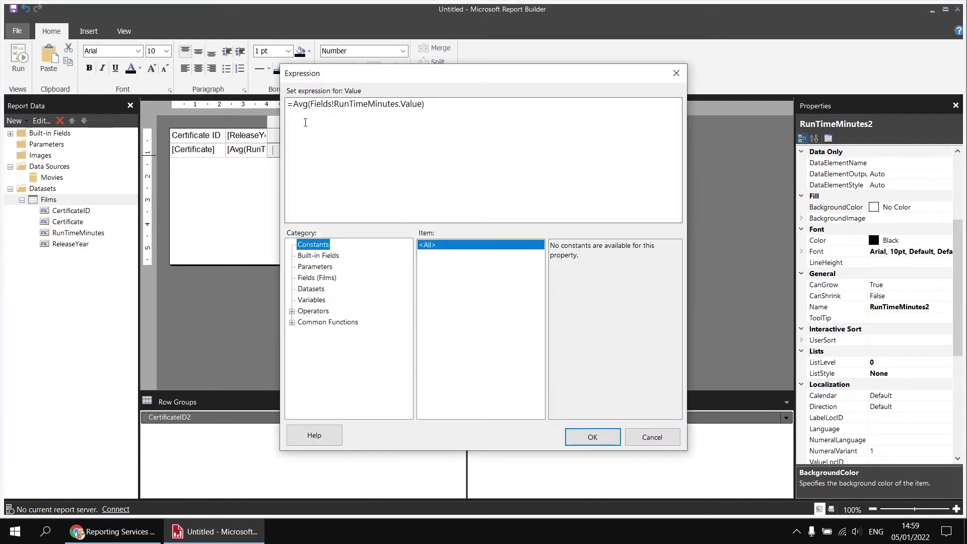
click(294, 105)
text(Previous)
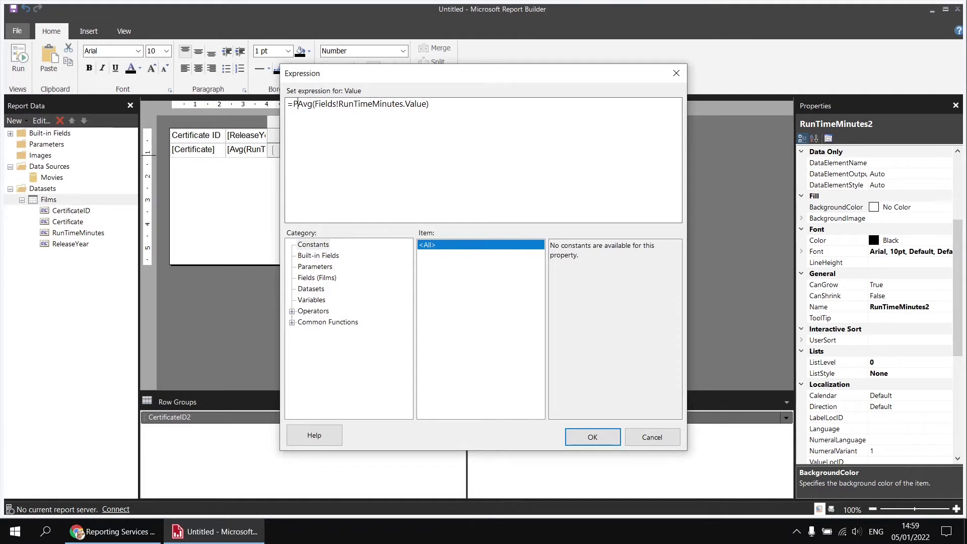
text(()
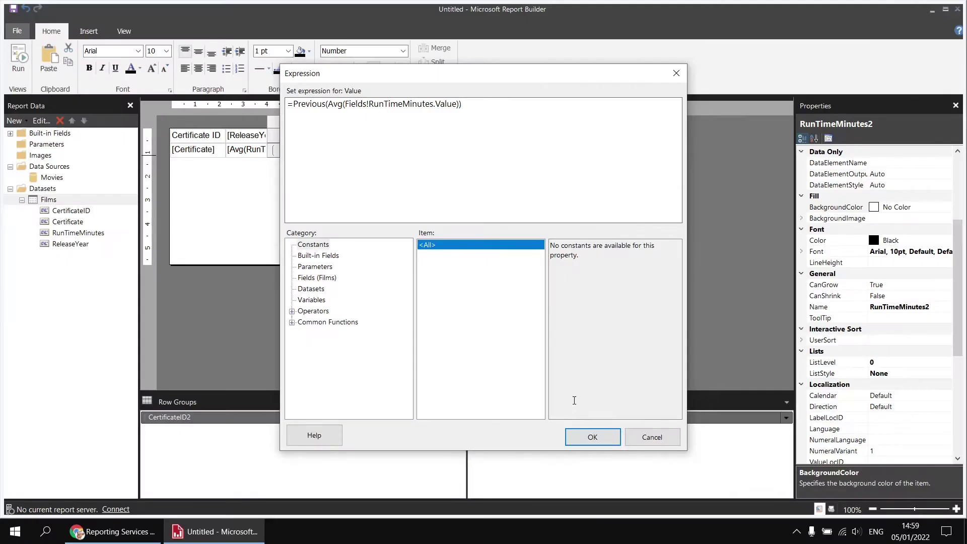
click(592, 436)
click(24, 68)
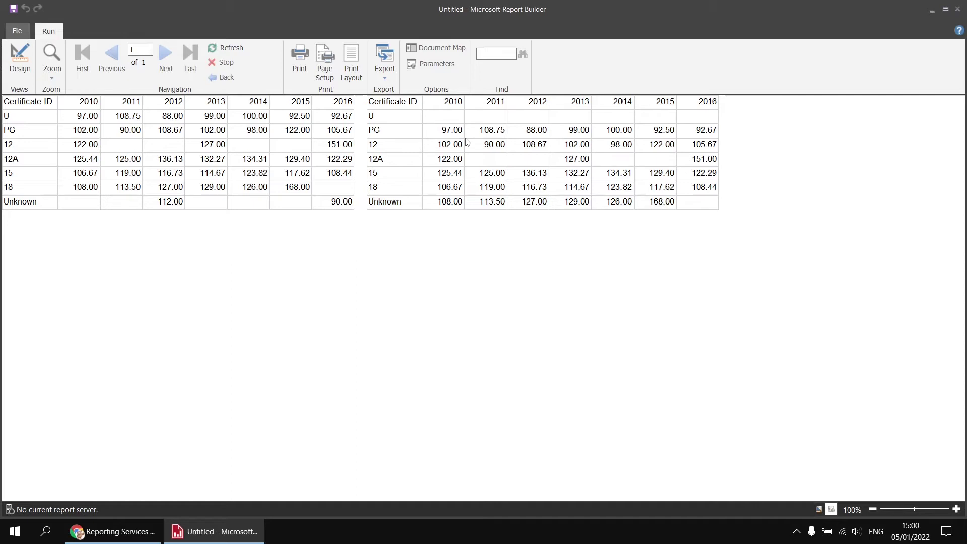
Back in the design, add the scope "ReleaseYear2" as the second argument of the Previous function in the copied matrix's data cell.
click(20, 58)
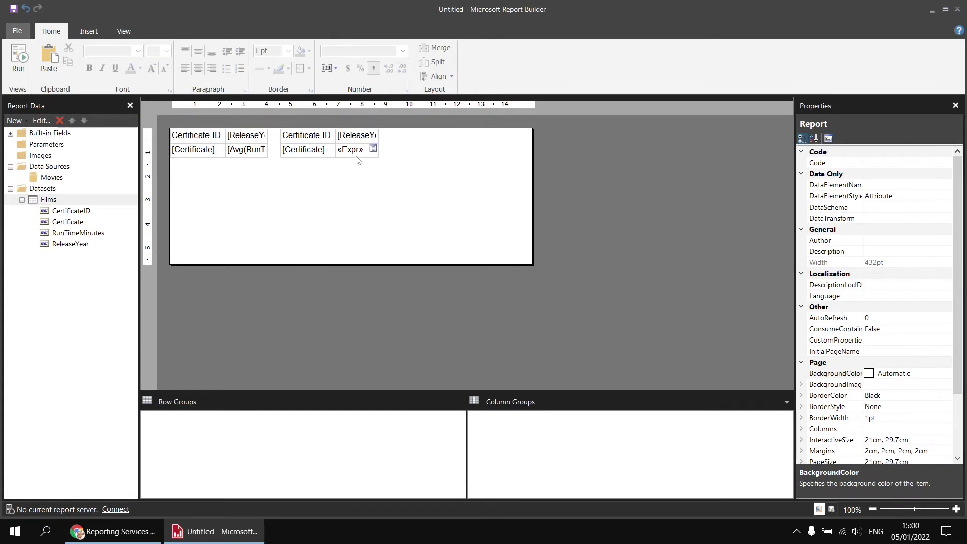
click(372, 149)
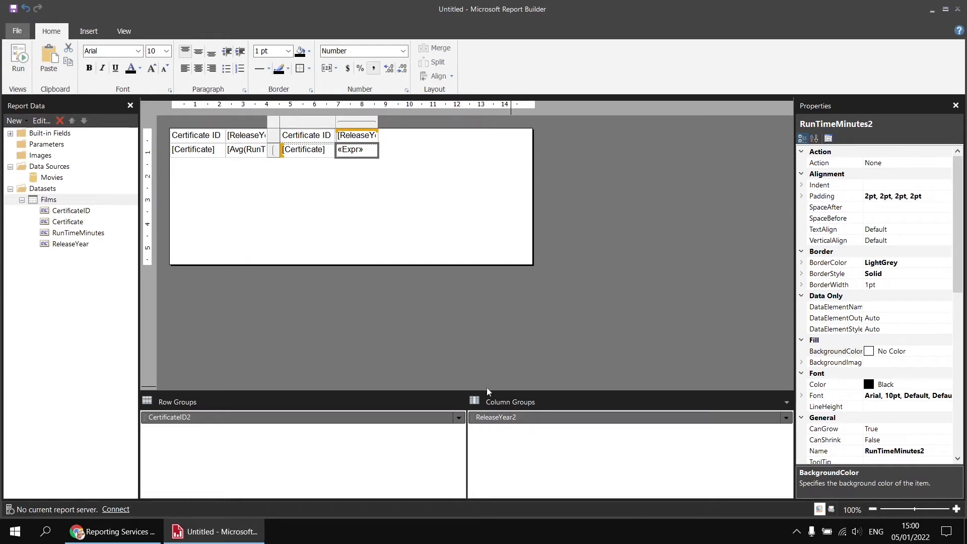
right_click(363, 158)
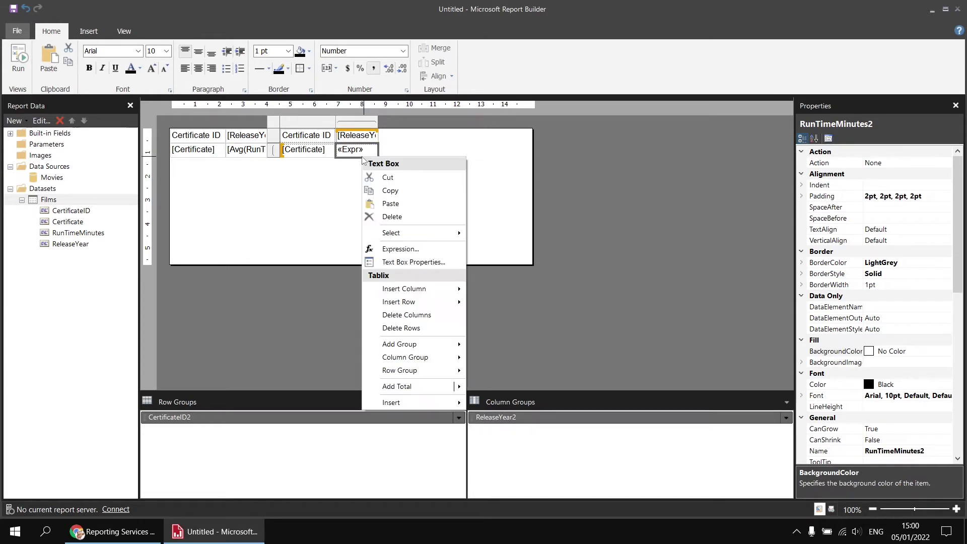
click(408, 249)
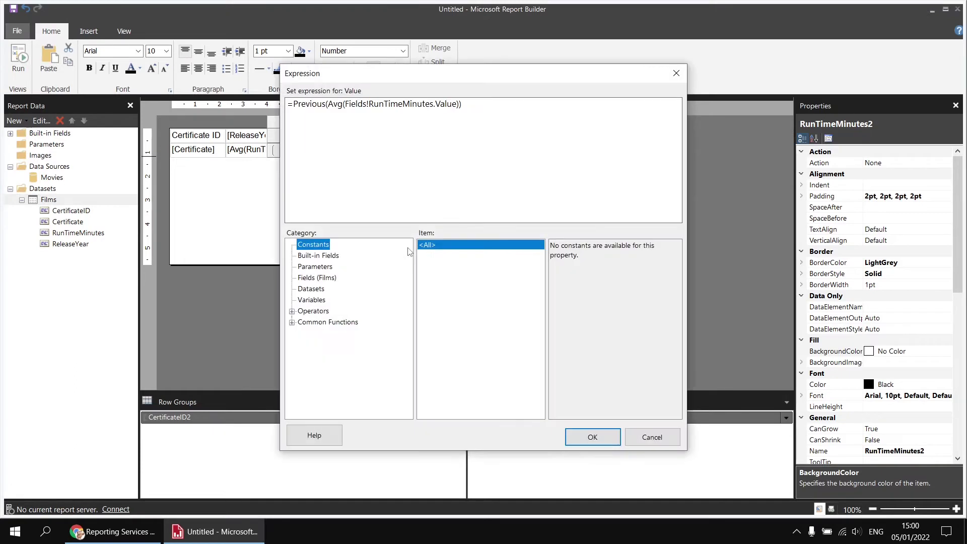
click(466, 134)
text(, "ReleaseYear2)
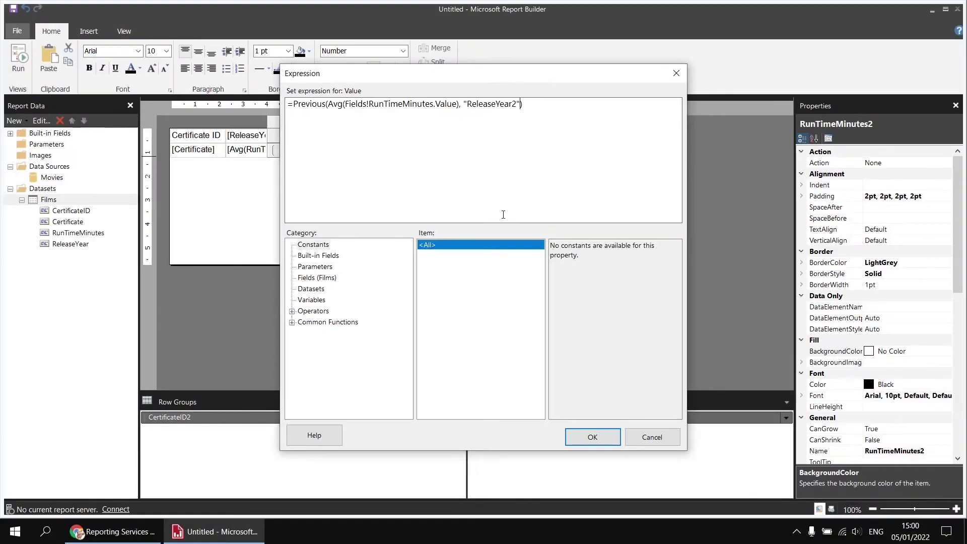
click(579, 434)
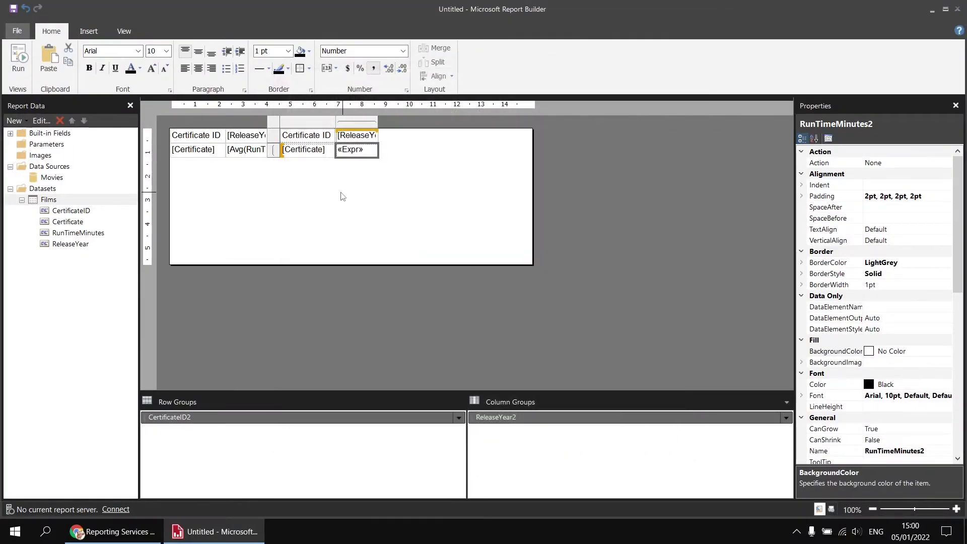
Move the copied matrix directly below the original, aligned with its left edge, and run the report.
click(339, 194)
click(286, 130)
drag(287, 129, 176, 163)
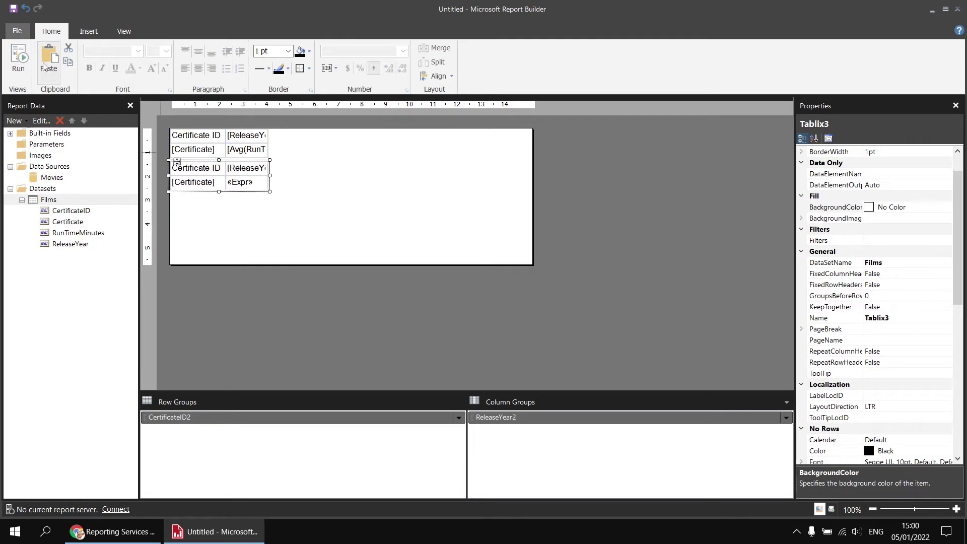
click(18, 57)
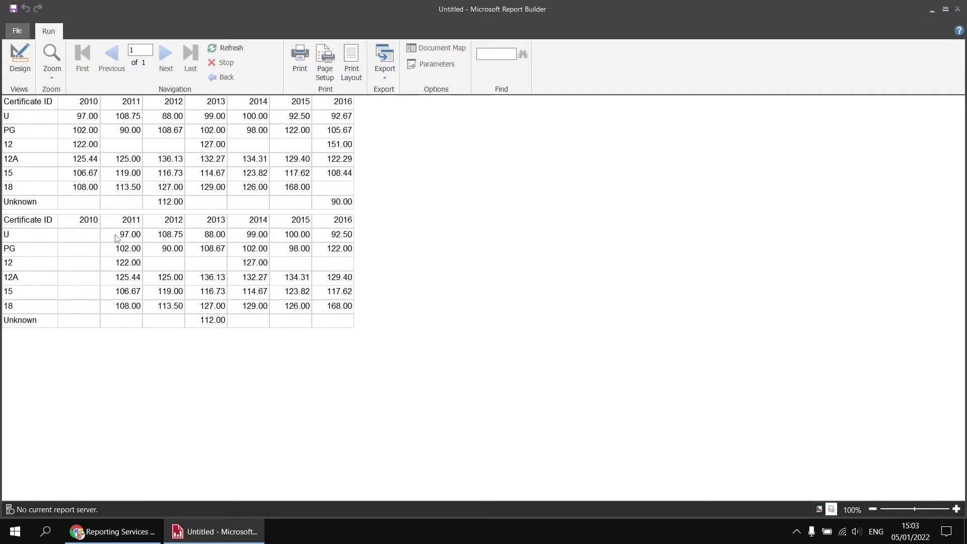
Set the lower matrix's data cell expression to =Avg(Fields!RunTimeMinutes.Value) - Previous(Avg(Fields!RunTimeMinutes.Value), "ReleaseYear2") and run the report.
click(20, 58)
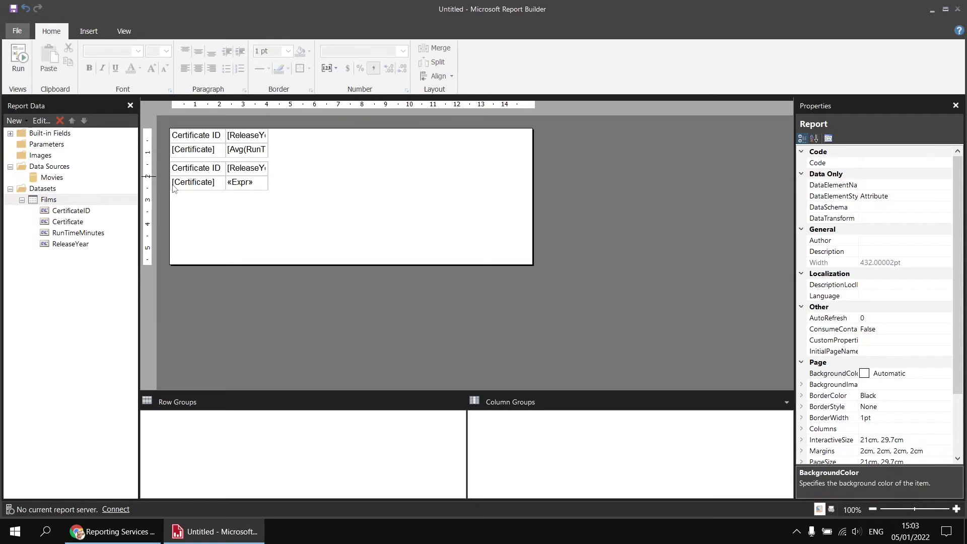
right_click(241, 186)
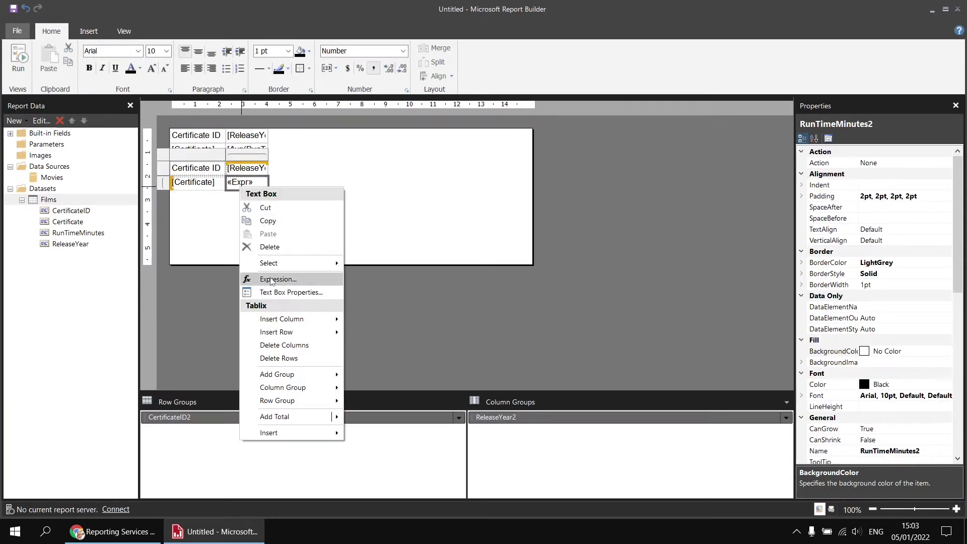
click(271, 280)
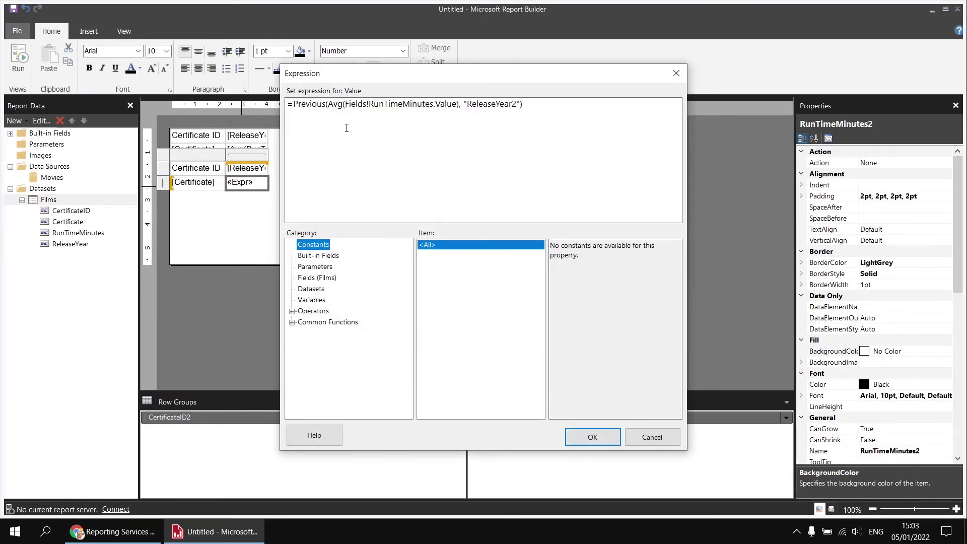
drag(330, 105, 458, 105)
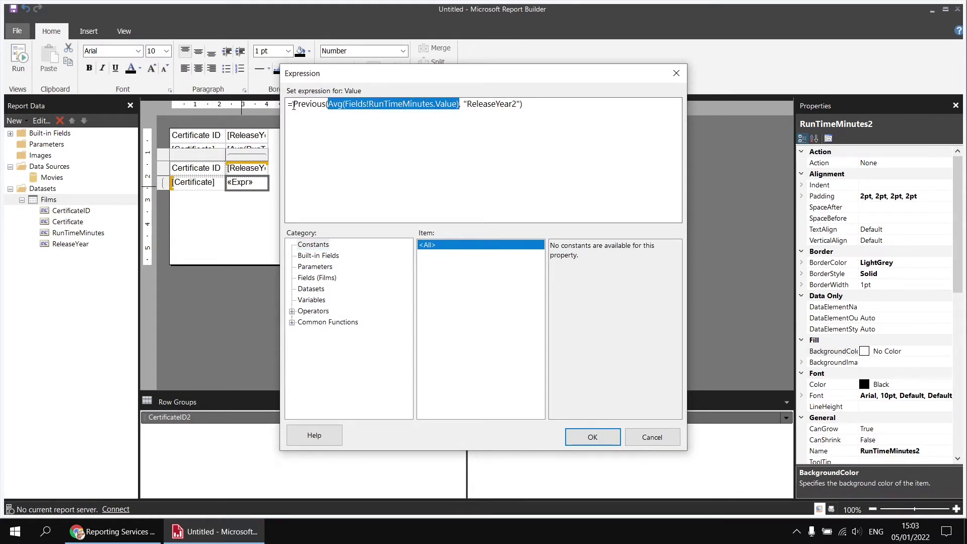
click(313, 133)
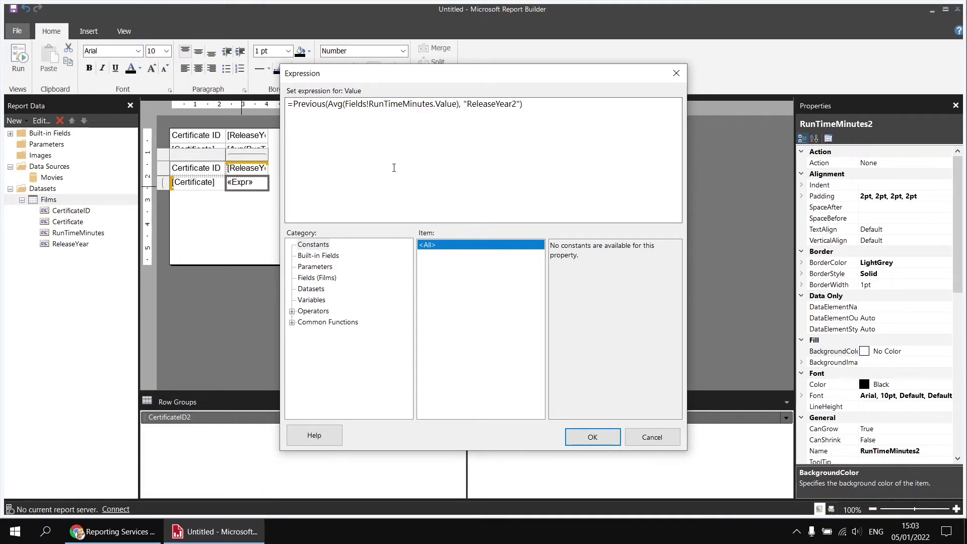
key(ctrl+v)
text(-)
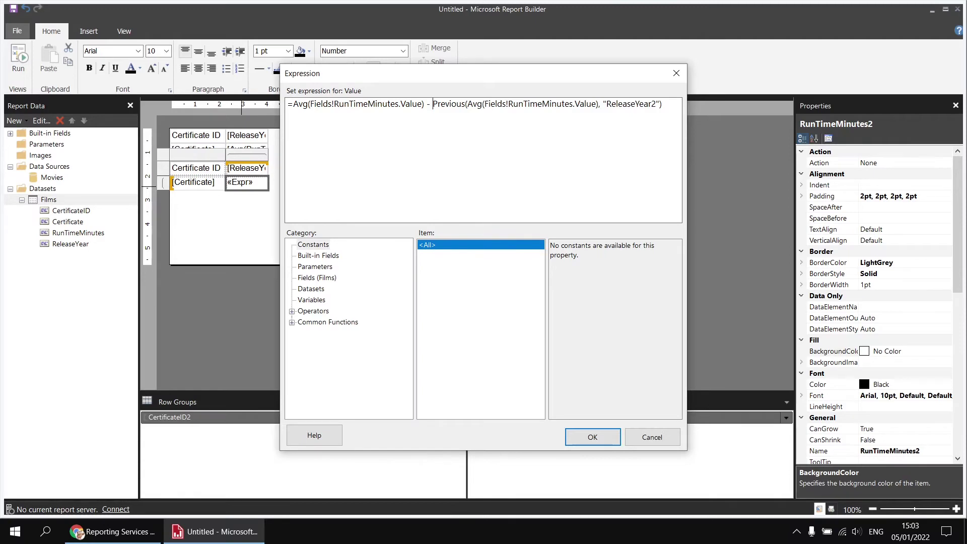
click(593, 437)
click(28, 66)
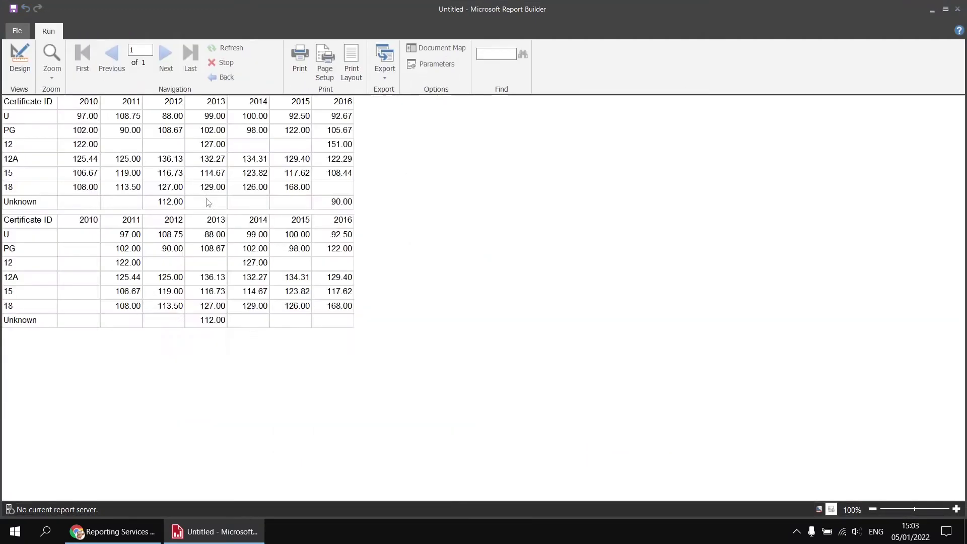
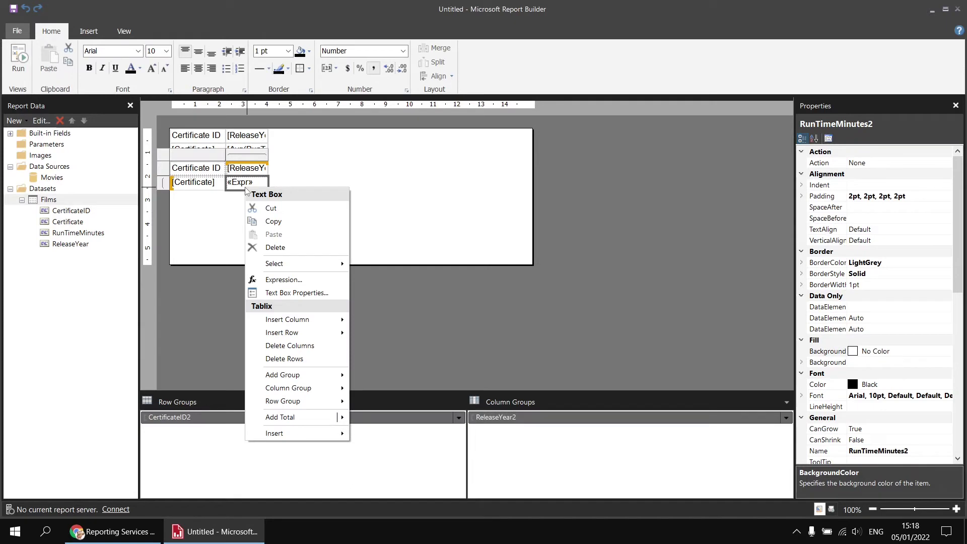
Begin an IIf in the lower matrix's data cell expression, before the subtraction, with the test IsNothing(Avg(Fields!RunTimeMinutes.Value)).
click(288, 281)
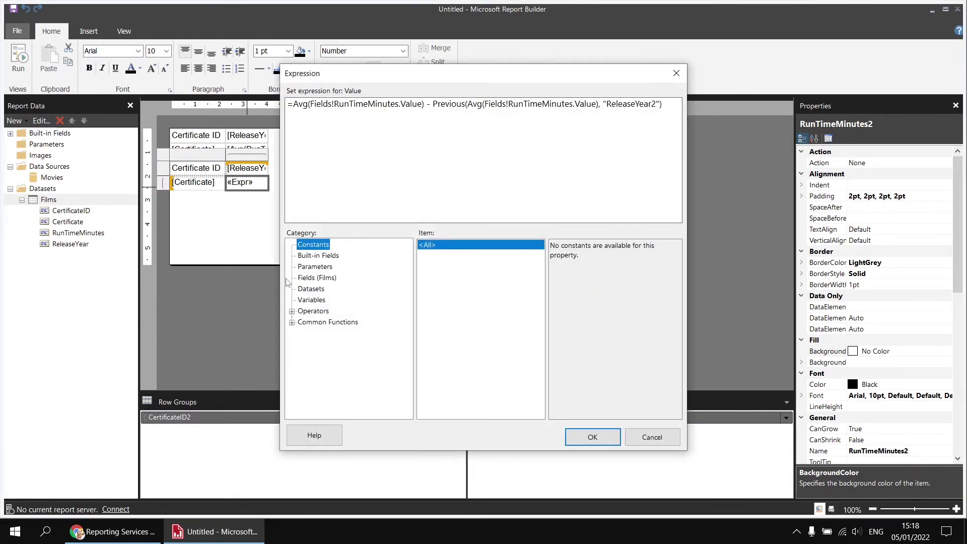
click(294, 105)
key(Return)
key(Return)
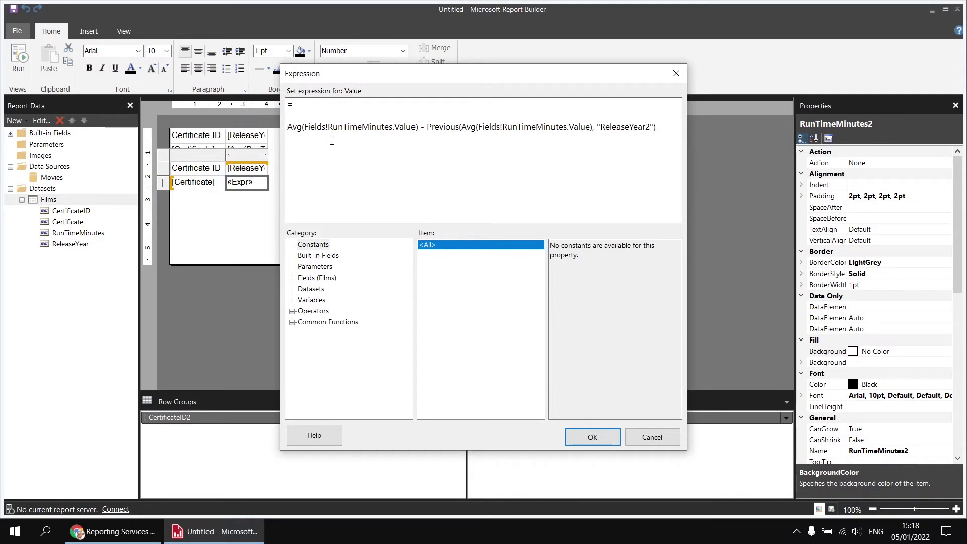
text(IIf)
text((   )
text(IsNoth)
text(ing()
drag(287, 127, 417, 130)
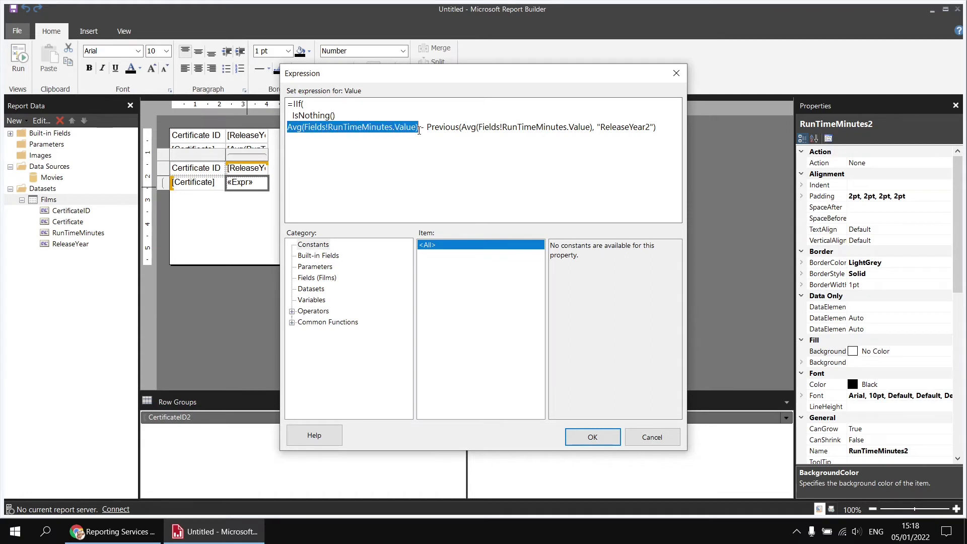
click(333, 116)
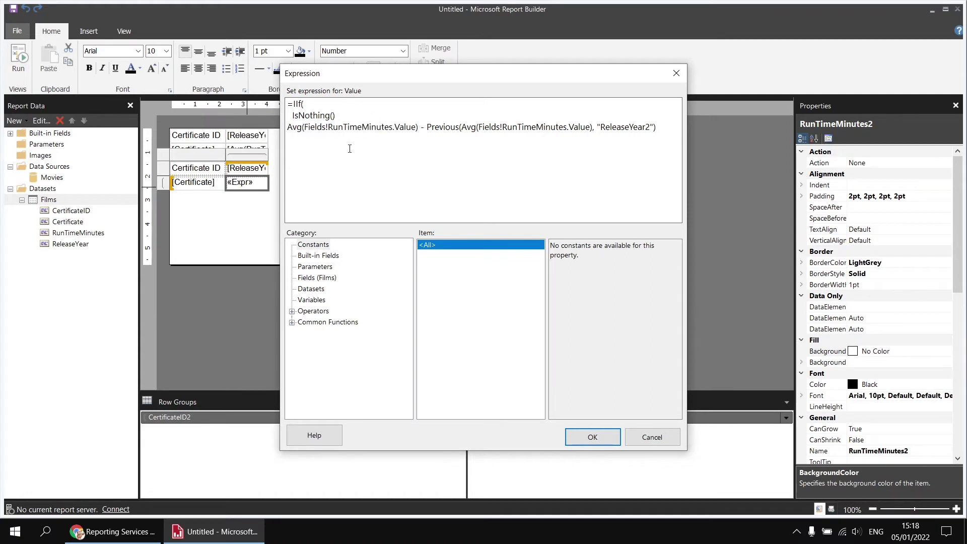
text(Avg(Fields!RunTimeMinutes.Value))
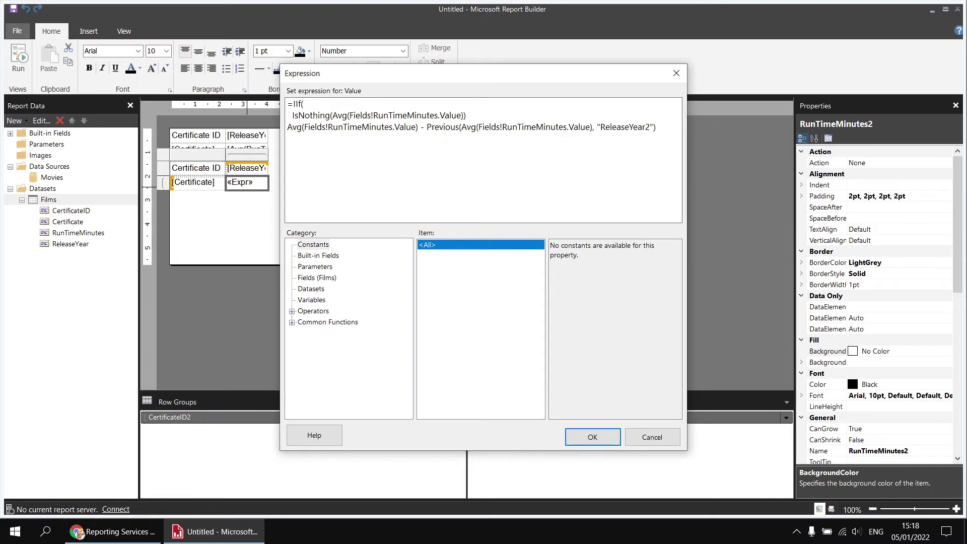
Extend the IIf test with Or IsNothing(Previous(Avg(Fields!RunTimeMinutes.Value), "ReleaseYear2")).
text(Or IsNothing())
drag(281, 156, 90, 155)
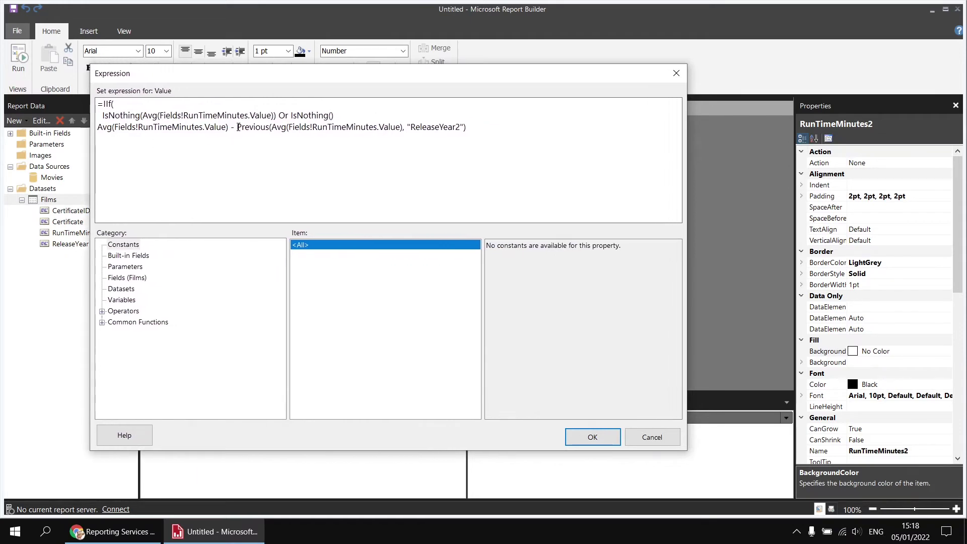
drag(238, 127, 467, 130)
key(ctrl+c)
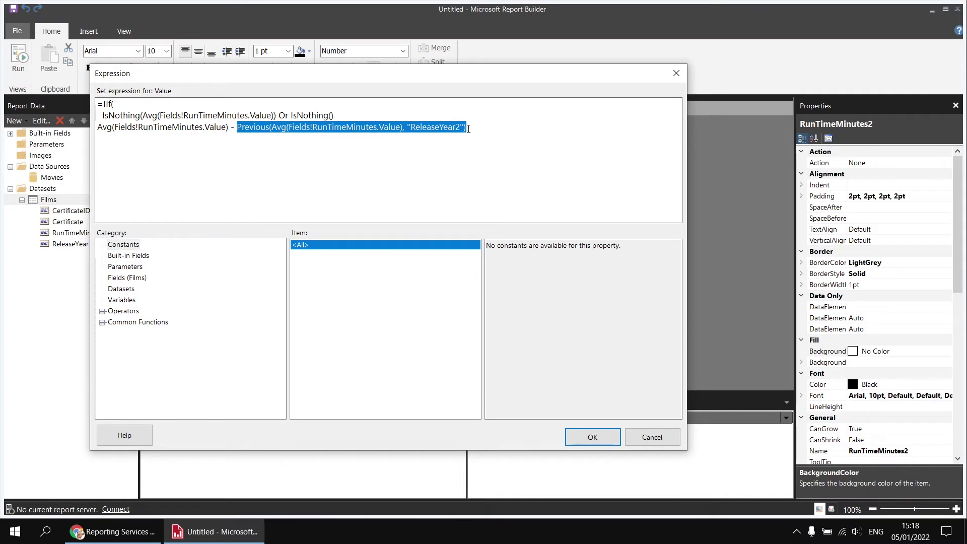
click(332, 115)
key(ctrl+v)
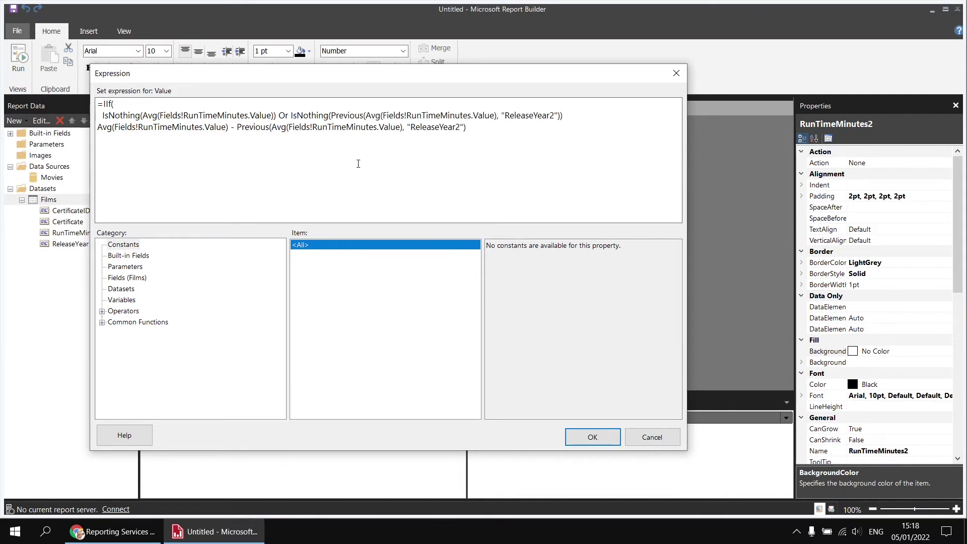
Complete the IIf with Nothing as the true result and the existing subtraction as the false result, and run the report.
click(566, 117)
key(Return)
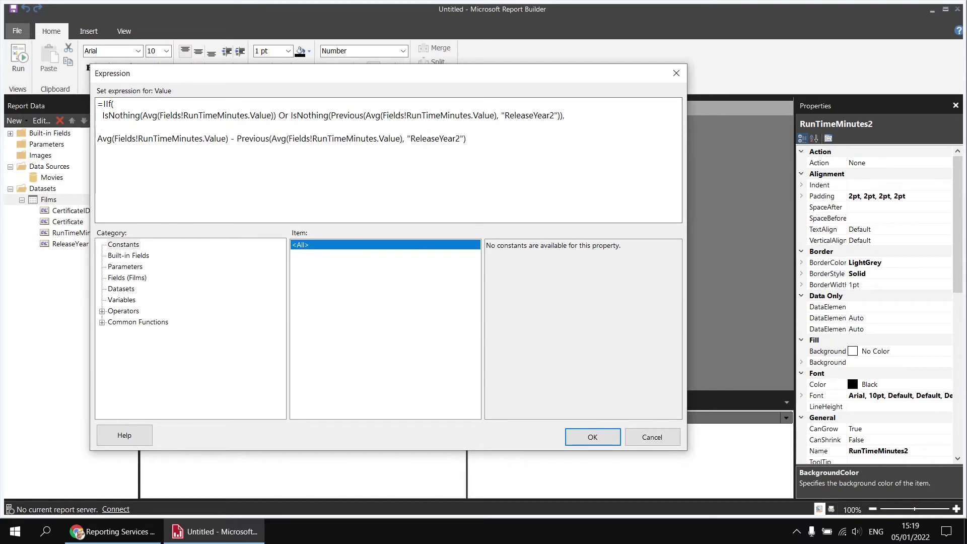
text(Nothing,)
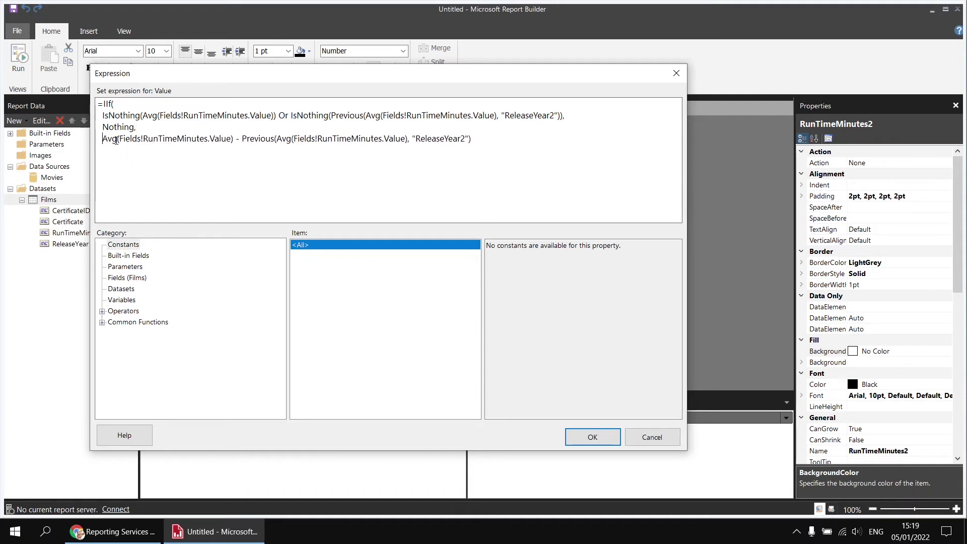
click(480, 138)
key(Return)
text())
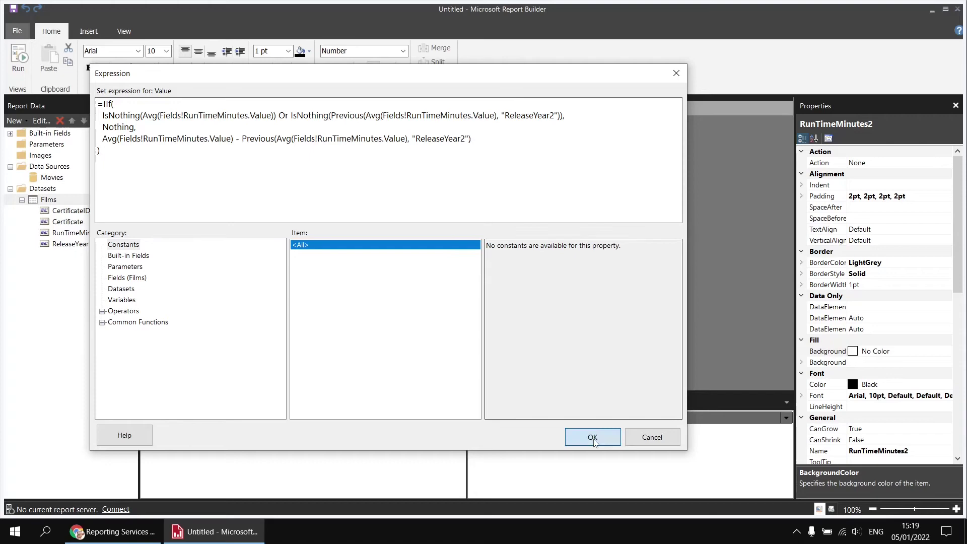
click(586, 437)
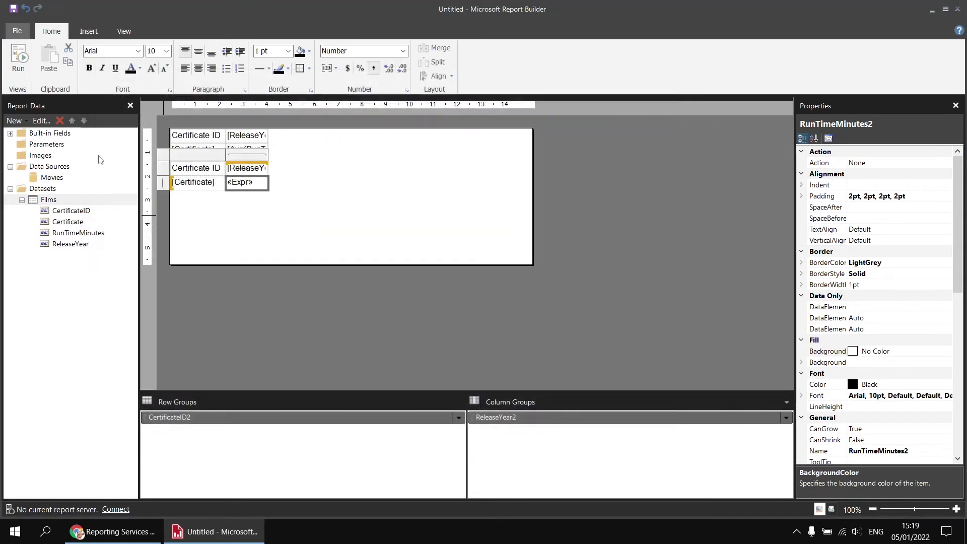
click(18, 59)
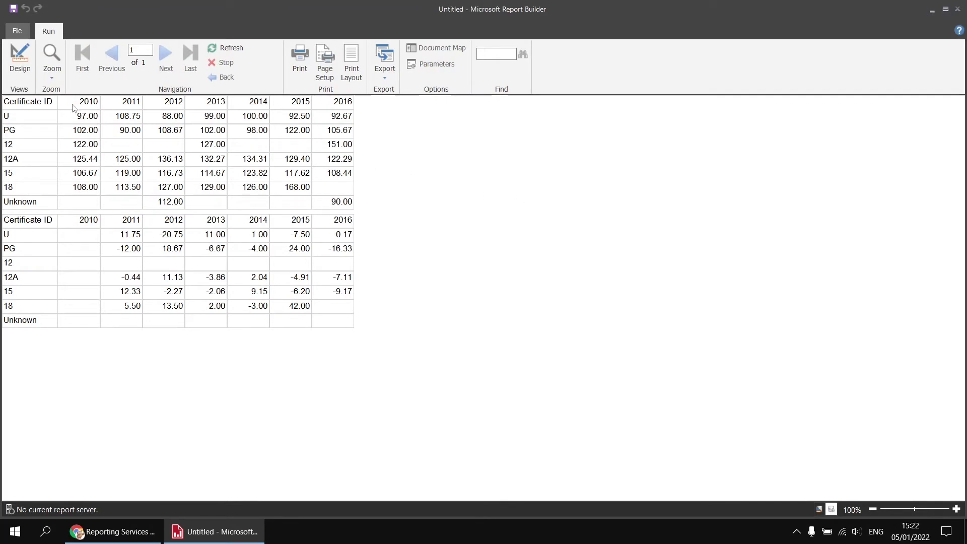
Back in the design, add the column DatePart(Quarter, Film.ReleaseDate) after ReleaseYear in the Films dataset query.
click(20, 60)
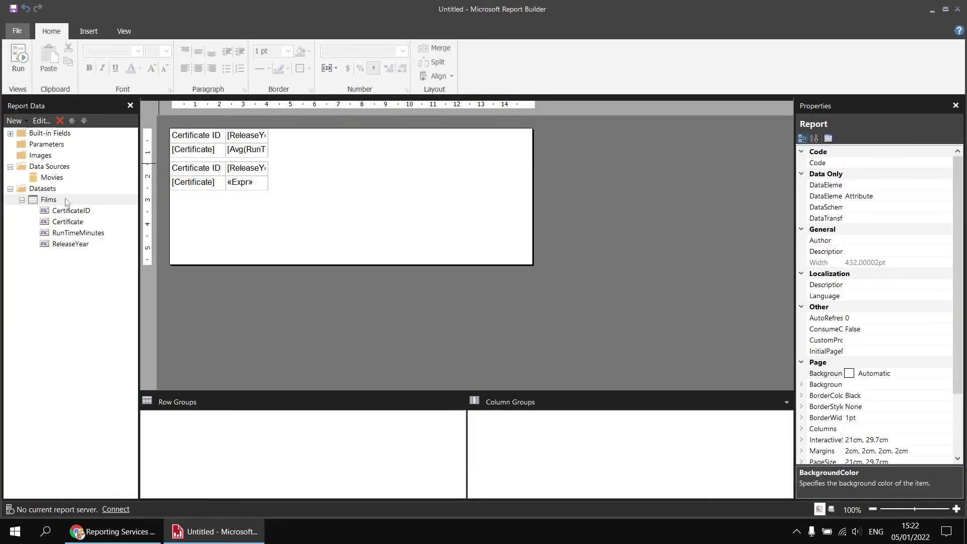
right_click(65, 201)
click(100, 251)
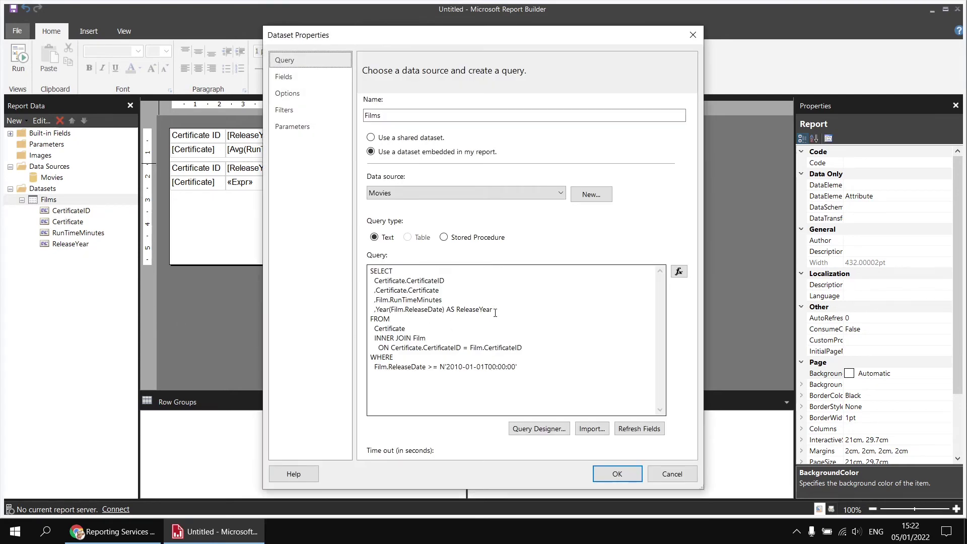
click(500, 310)
key(Return)
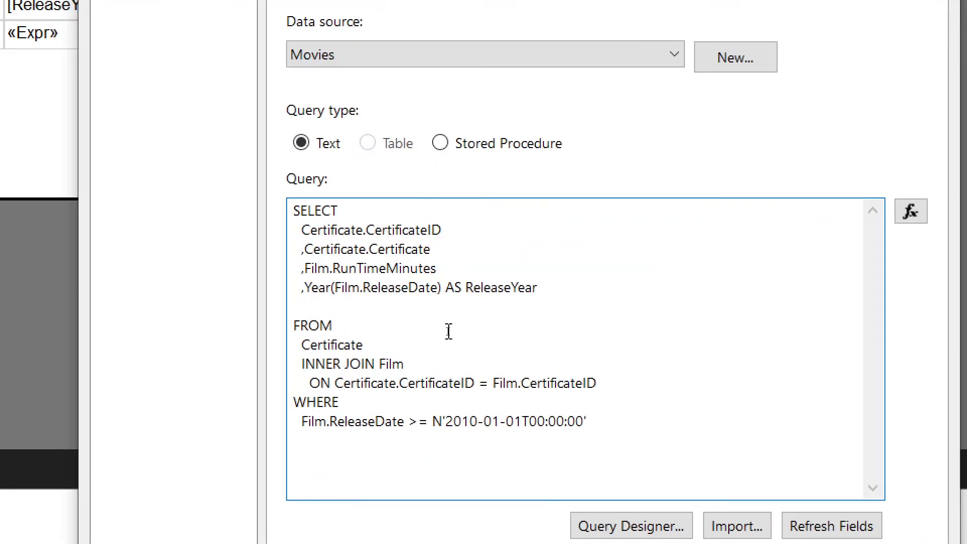
text(,DatePart())
key(Left)
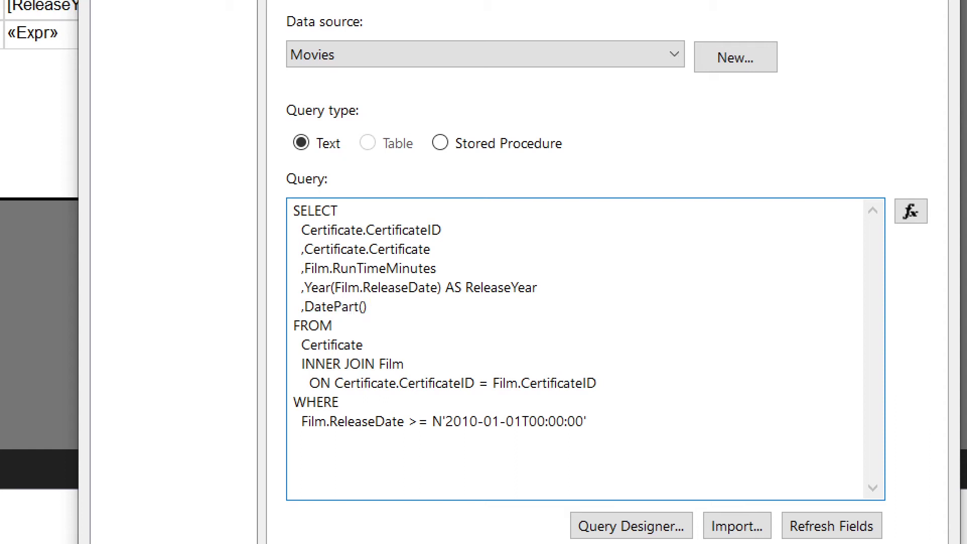
text(Quarter, Film.R)
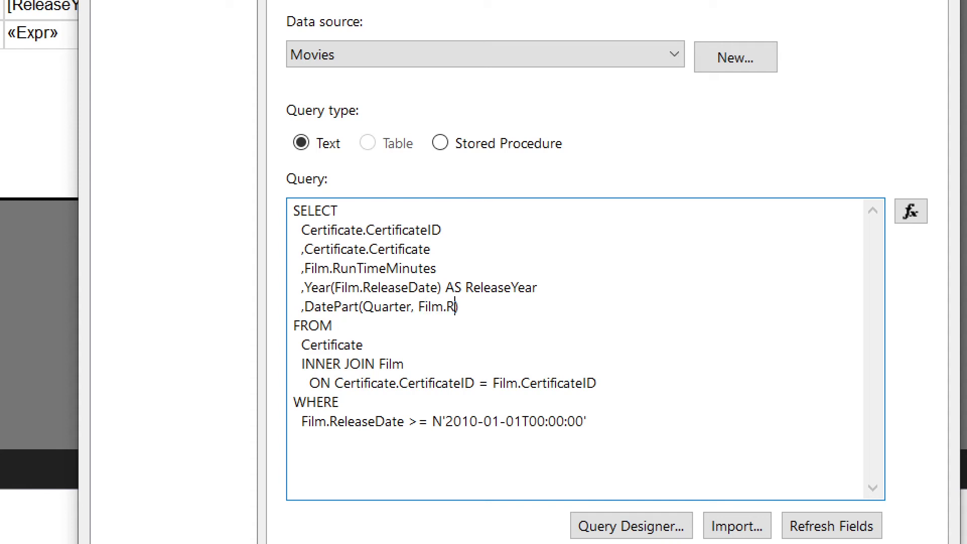
text(eleaseDate)
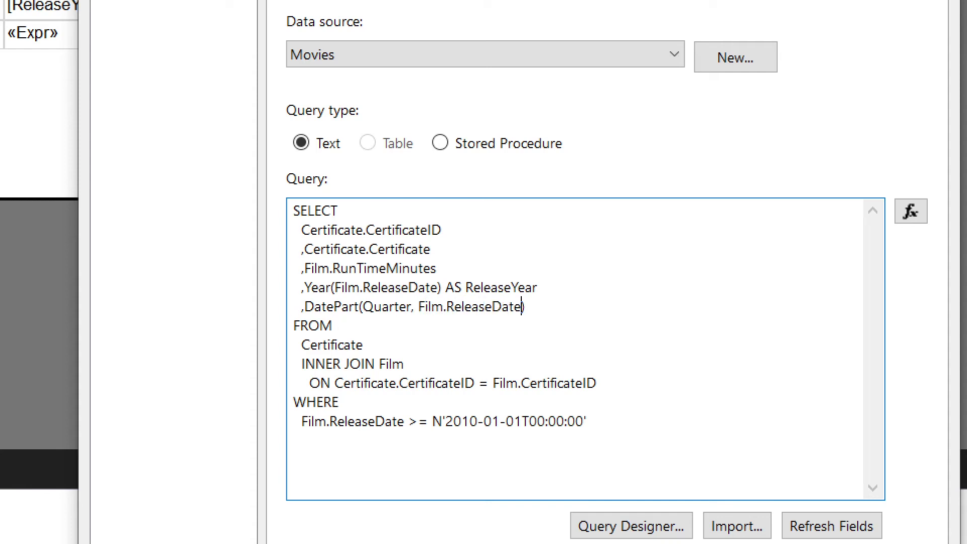
Alias the new DatePart column as ReleaseQuarter and save the Films dataset.
key(End)
text(AS Re)
text(la)
text(aseQu)
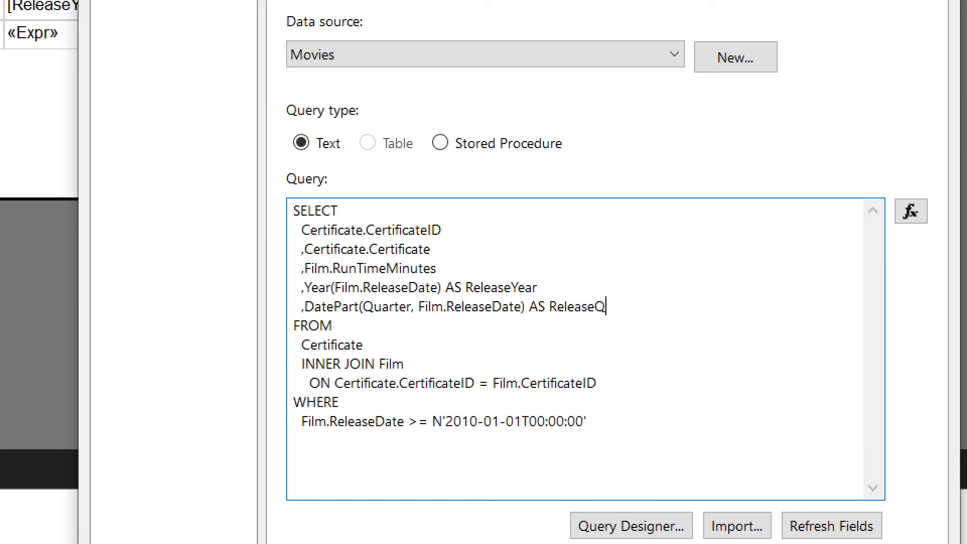
key(BackSpace)
text(ar)
key(BackSpace)
key(BackSpace)
text(uarter)
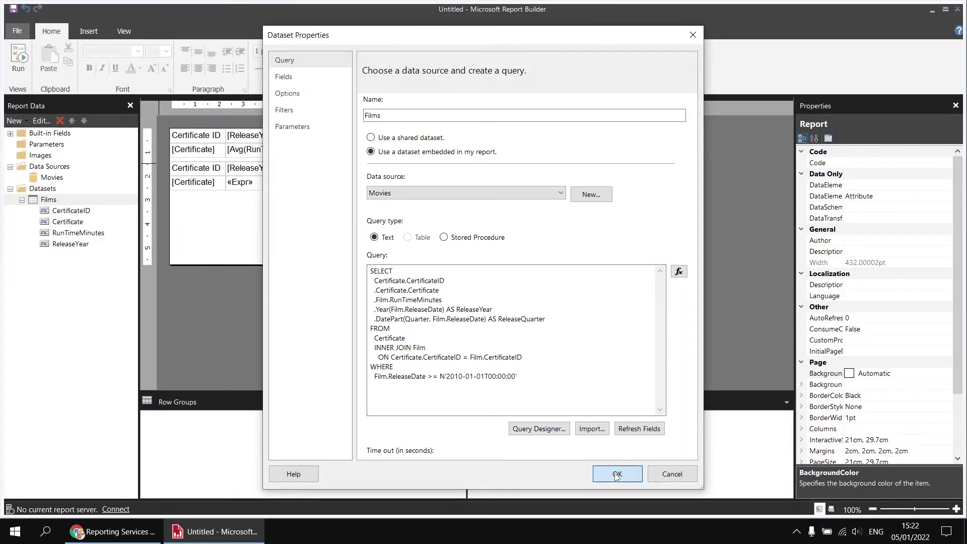
click(610, 474)
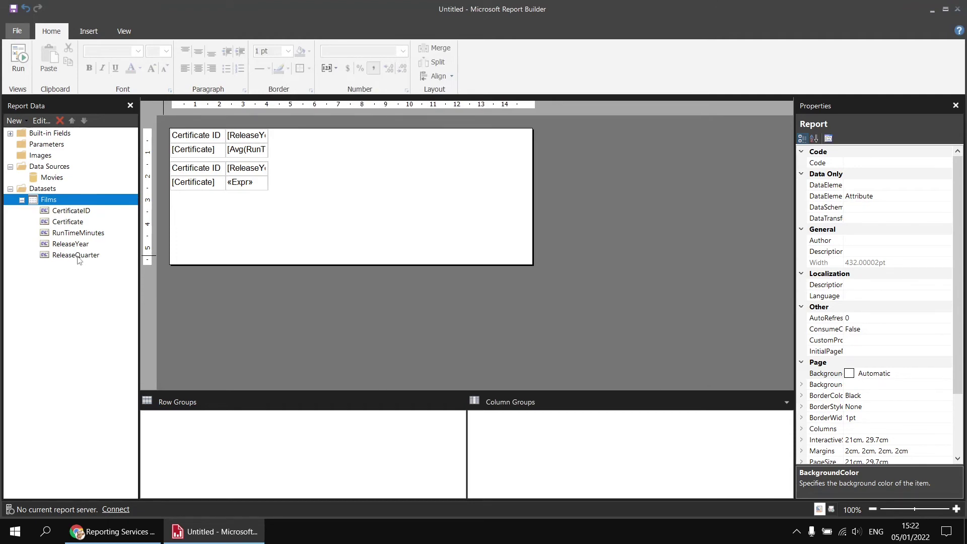
Move the lower matrix down to leave a gap, and add ReleaseQuarter as a column group beneath ReleaseYear in the upper matrix.
drag(78, 258, 250, 182)
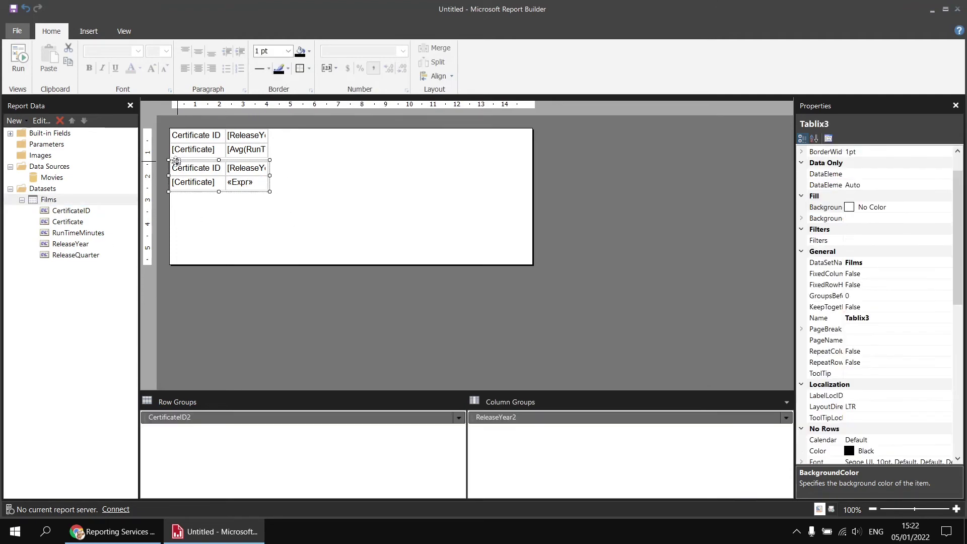
drag(177, 156, 178, 210)
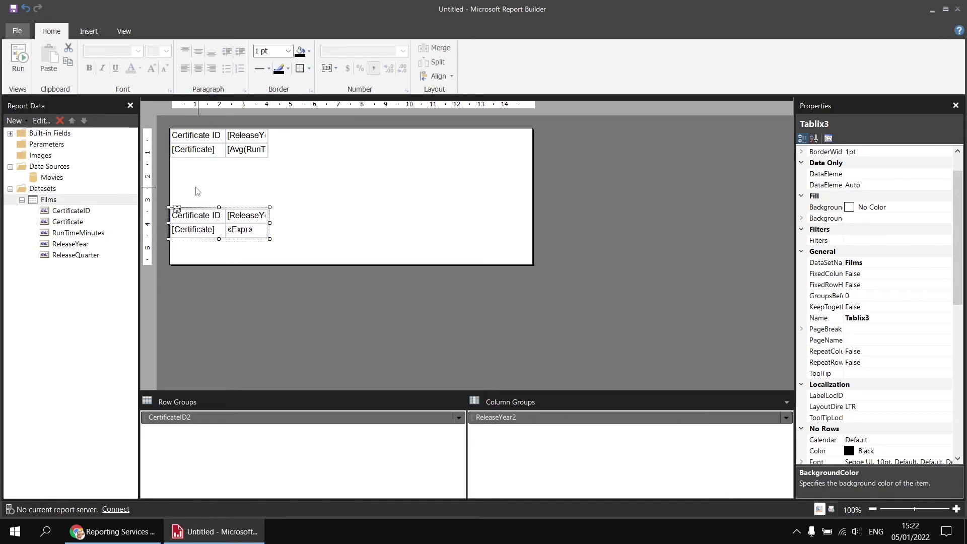
click(218, 153)
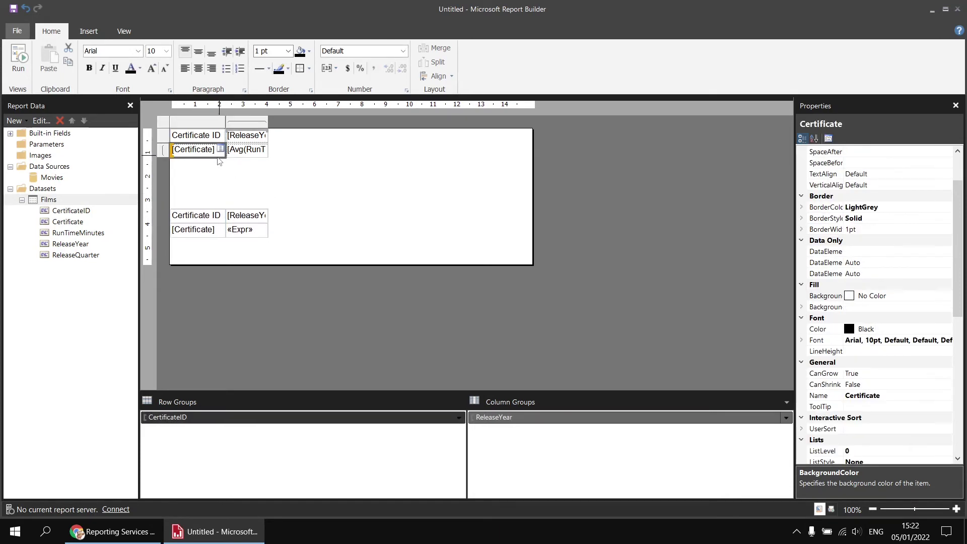
click(70, 256)
drag(51, 259, 509, 439)
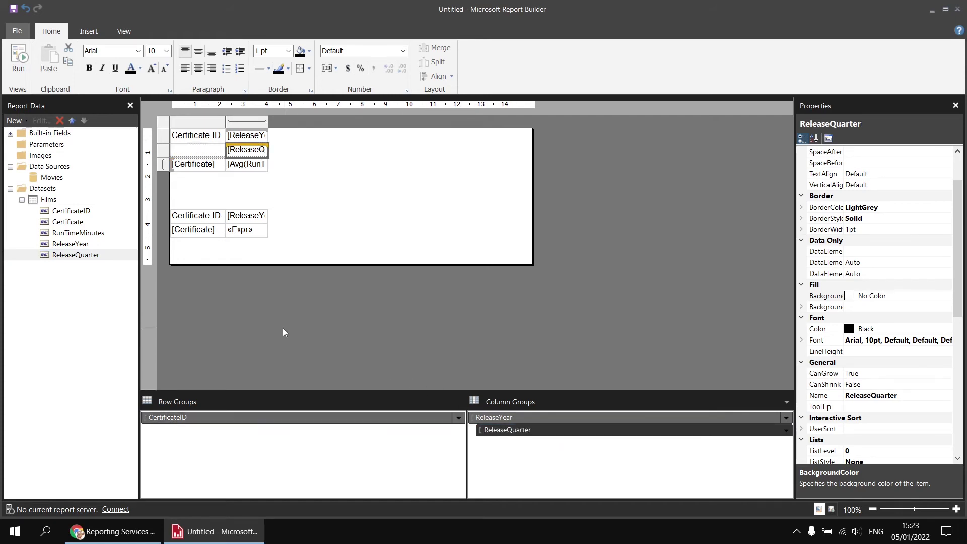
Add ReleaseQuarter as a column group beneath ReleaseYear2 in the lower matrix and run the report.
click(214, 237)
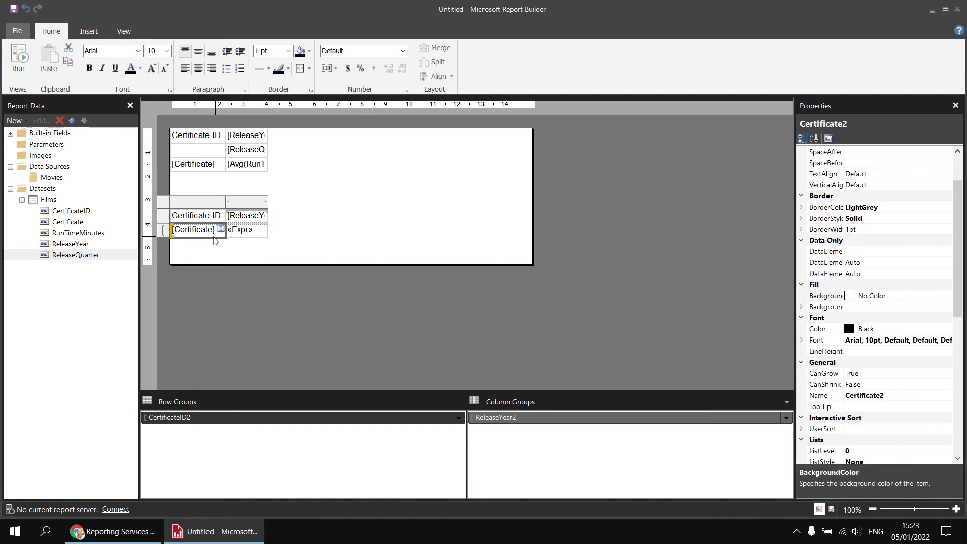
click(59, 258)
drag(59, 260, 496, 433)
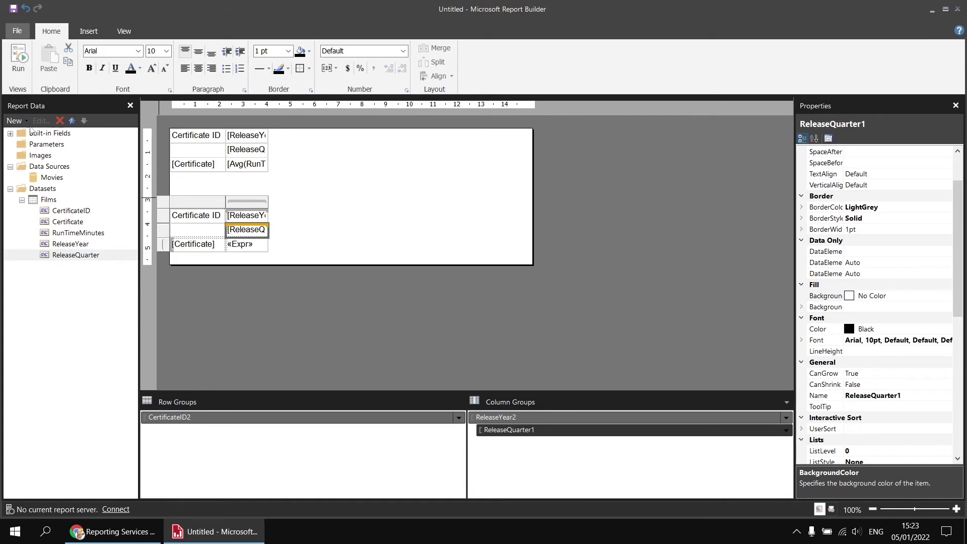
click(21, 64)
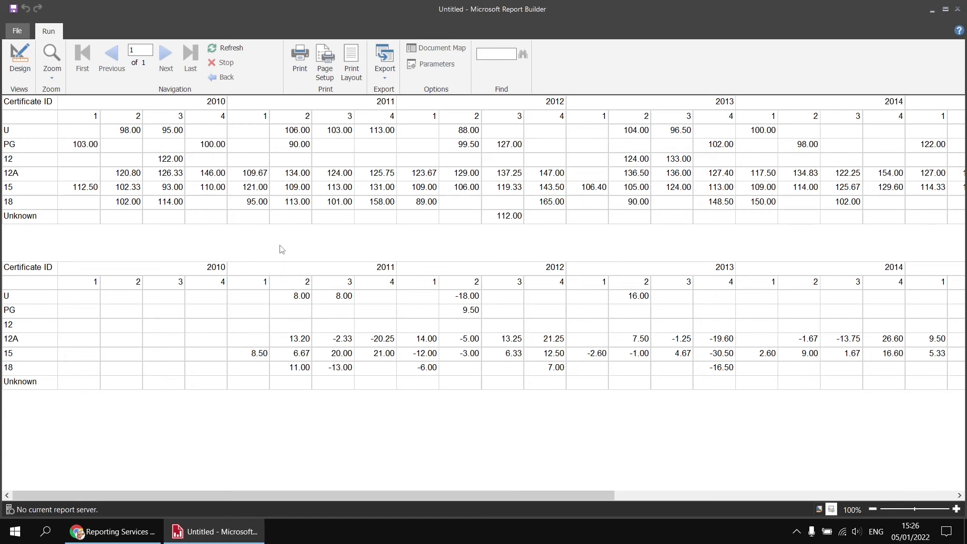
Back in the design, change both ReleaseYear2 scopes in the lower matrix's difference expression to ReleaseQuarter1 and run the report.
click(23, 63)
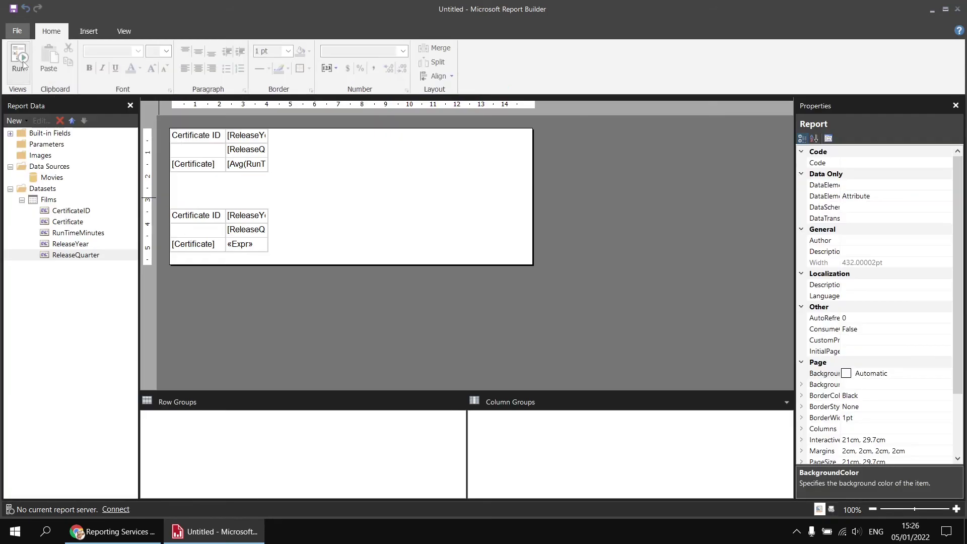
click(237, 252)
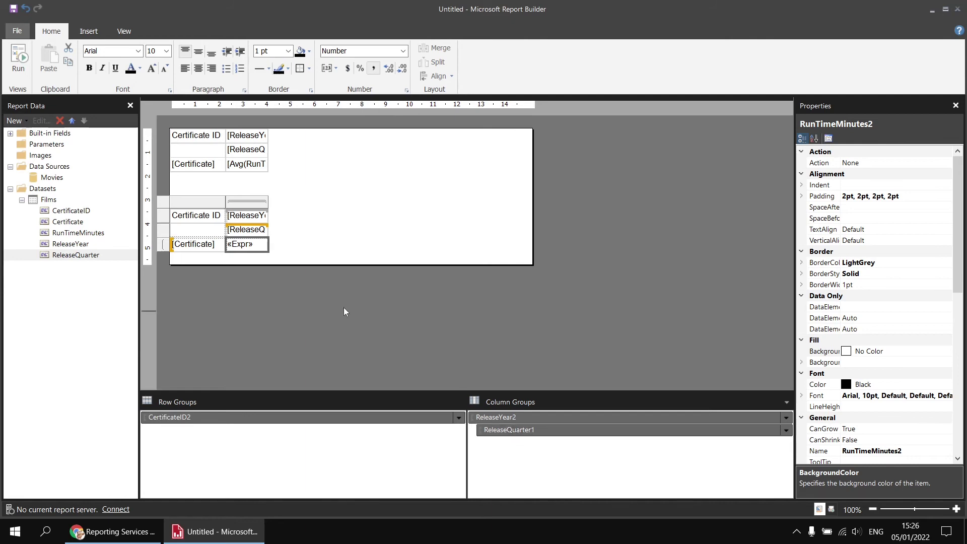
right_click(255, 252)
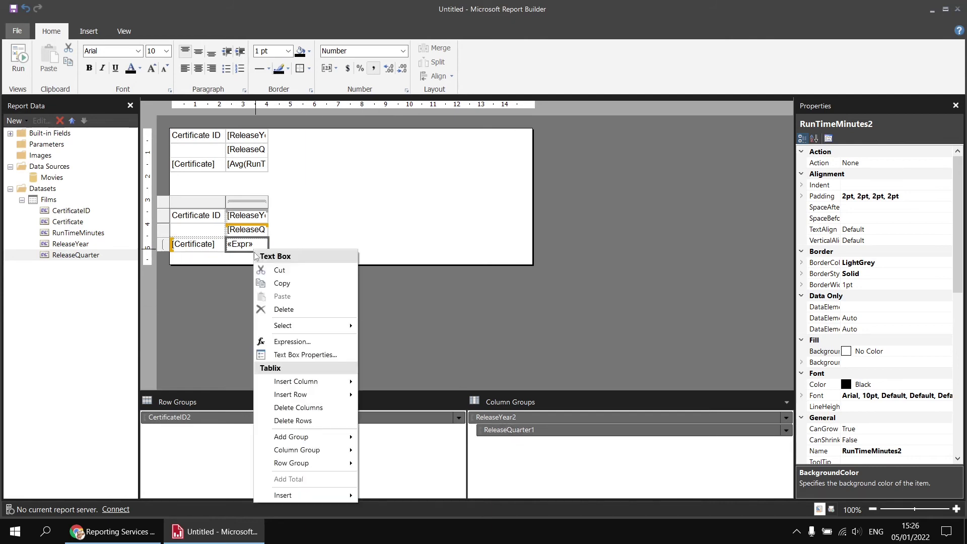
click(282, 342)
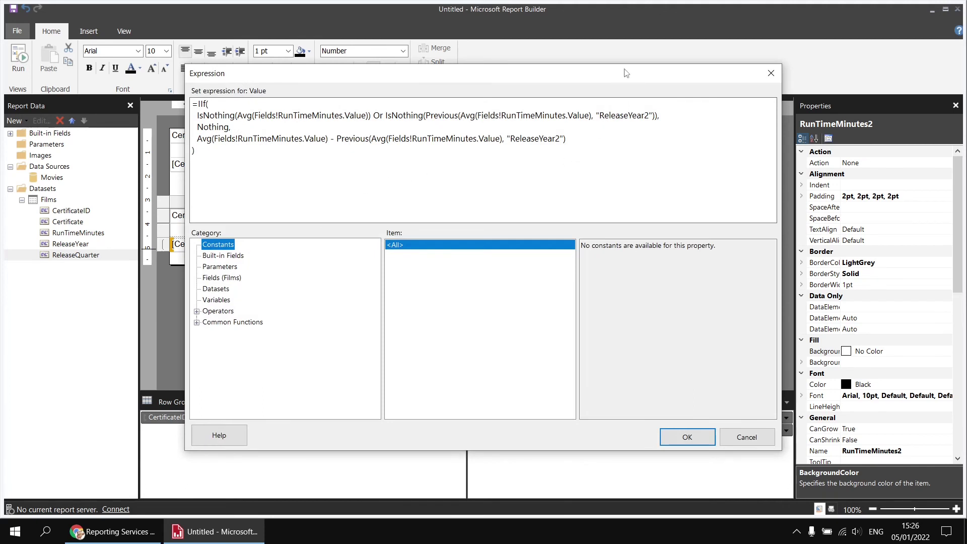
drag(625, 75, 563, 46)
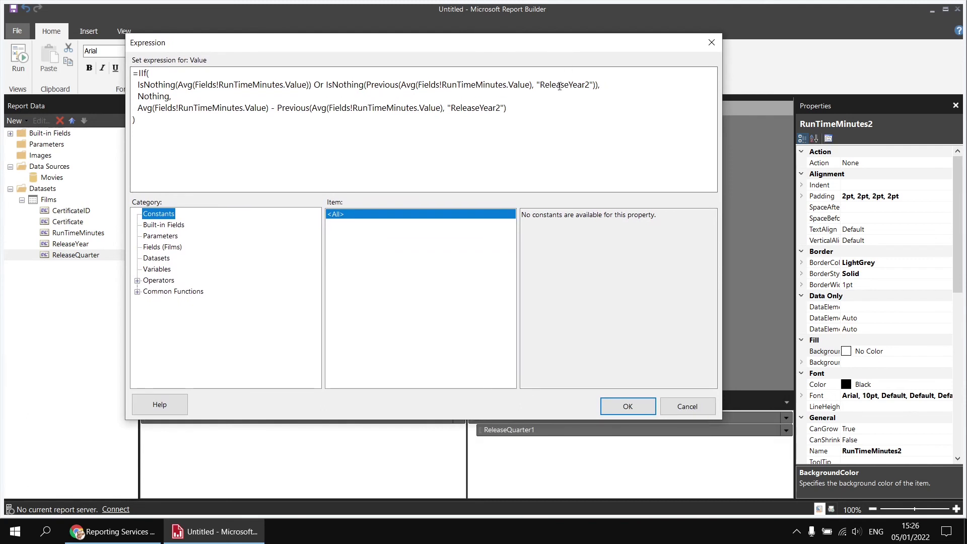
drag(568, 85, 590, 85)
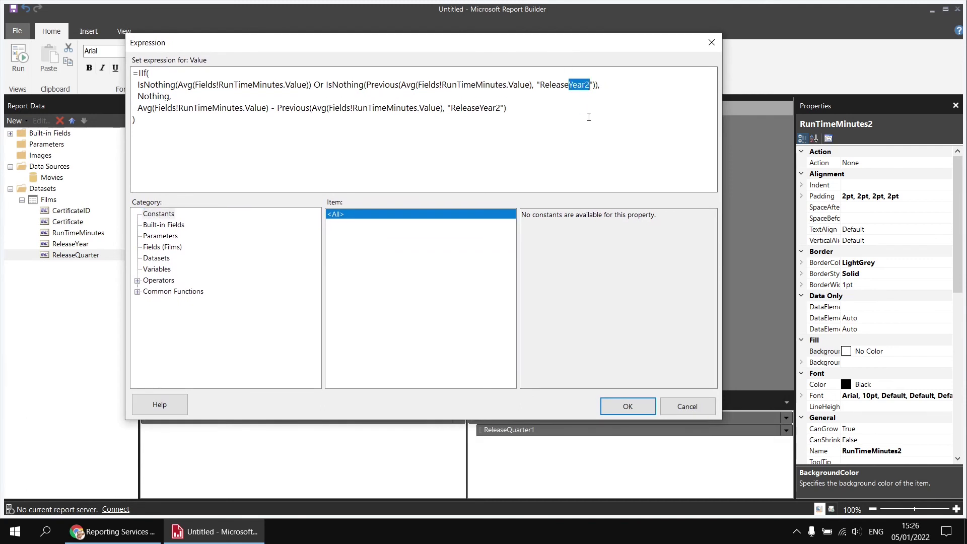
text(Quarter1)
drag(480, 108, 504, 109)
text(Quarter1)
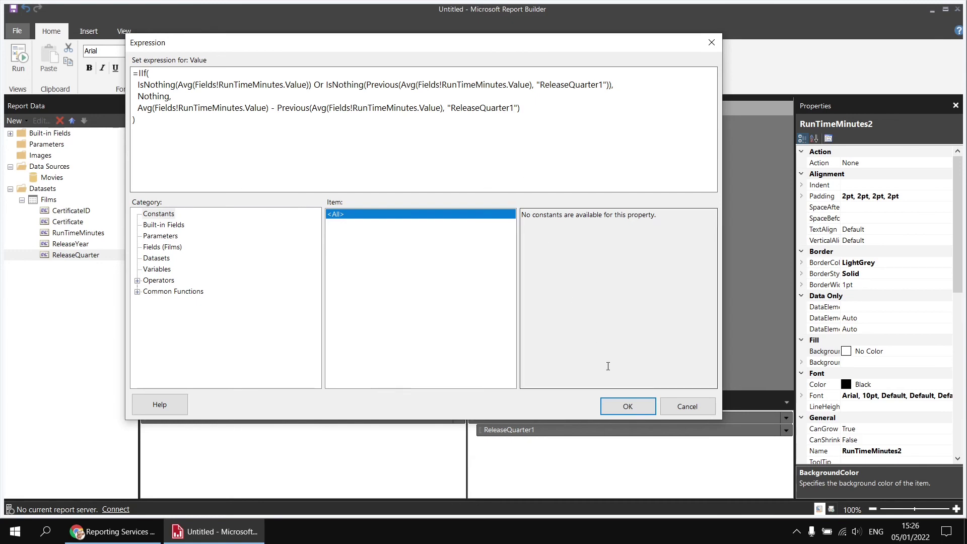
click(639, 409)
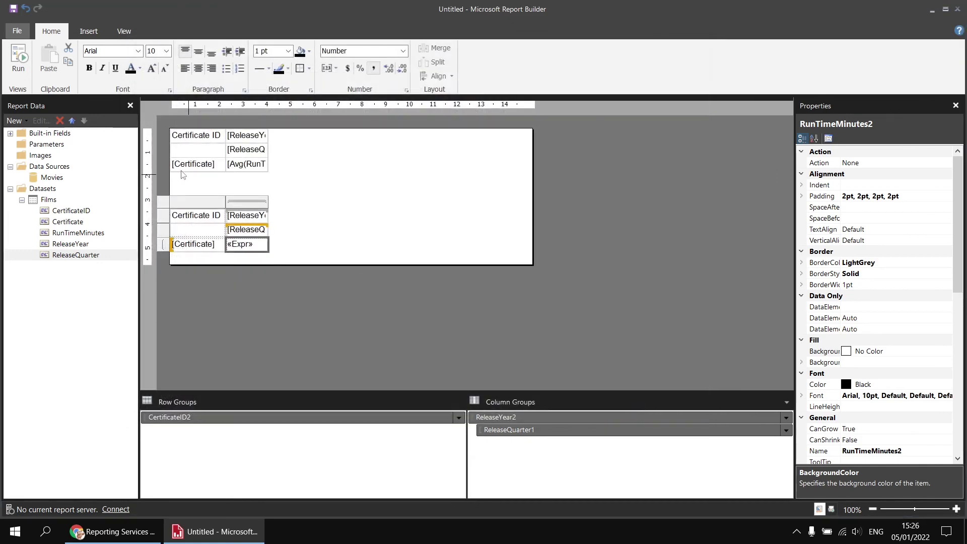
click(18, 56)
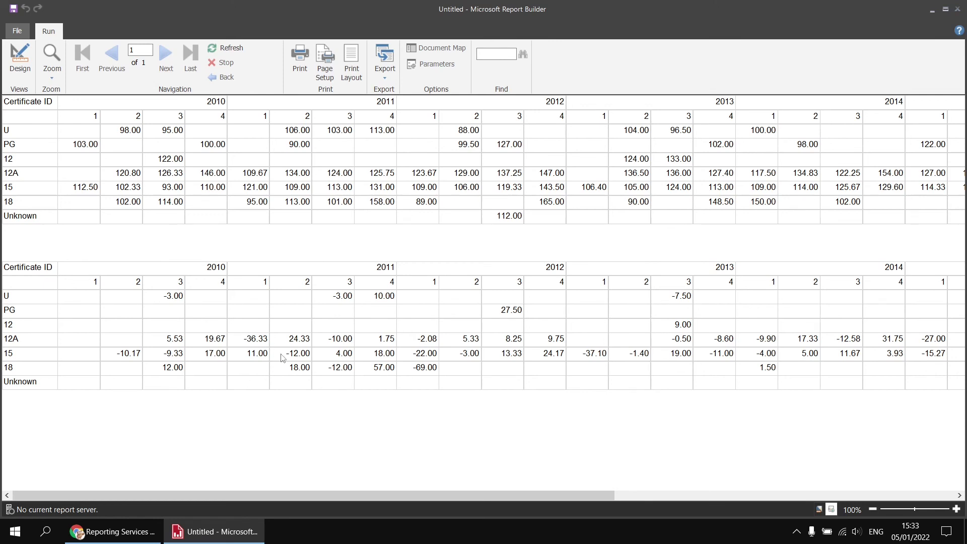
Back in the design, replace the font color of the lower matrix's difference cell with an IIf expression testing Me.Value < 0.
click(20, 58)
click(250, 251)
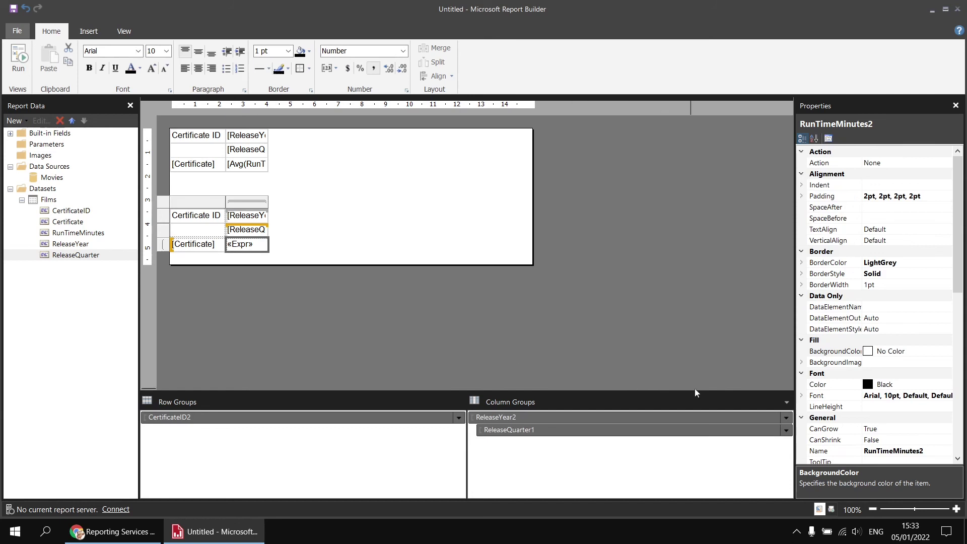
click(832, 386)
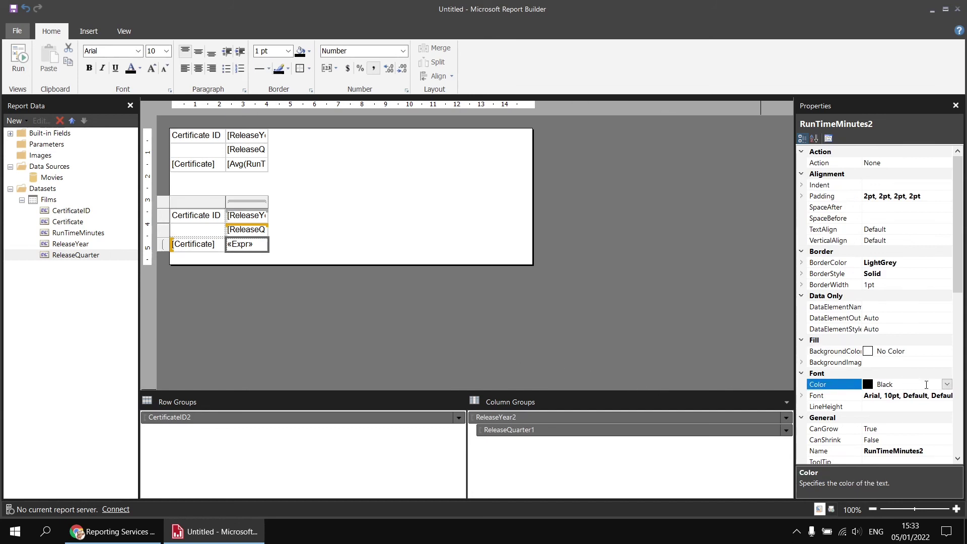
click(947, 385)
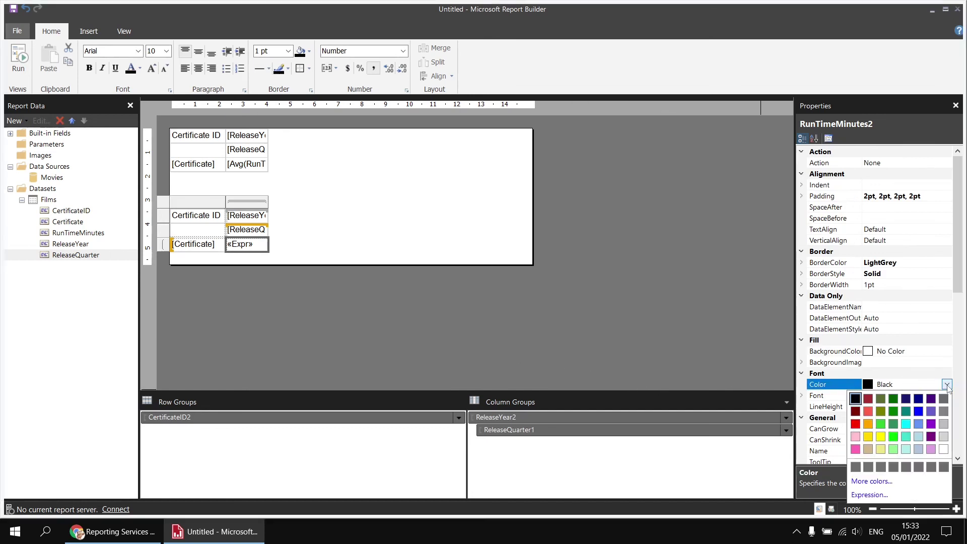
click(875, 496)
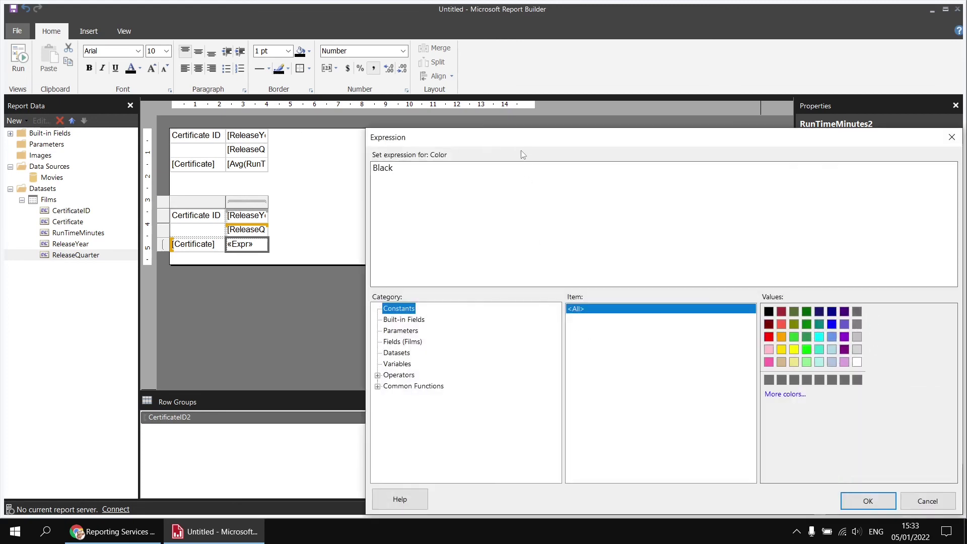
drag(517, 138, 443, 68)
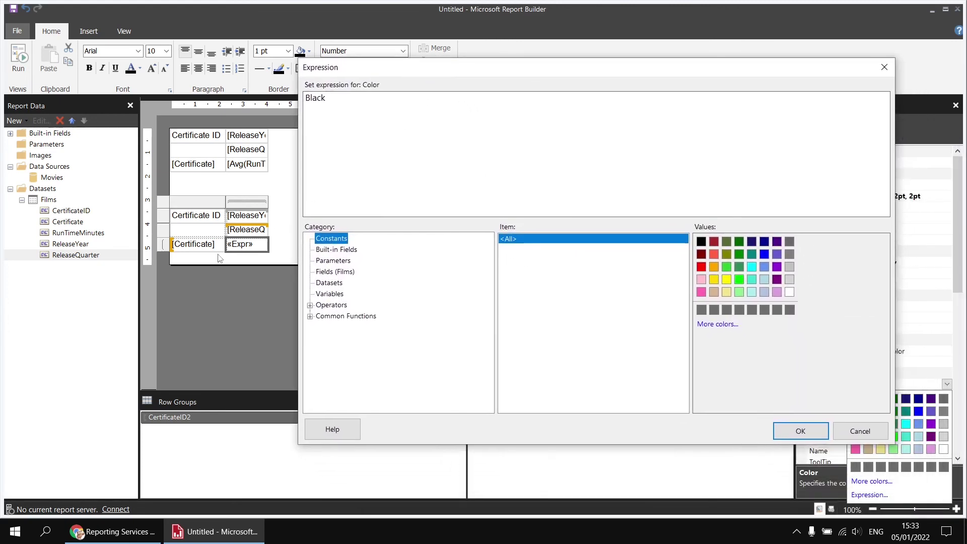
click(323, 99)
double_click(323, 99)
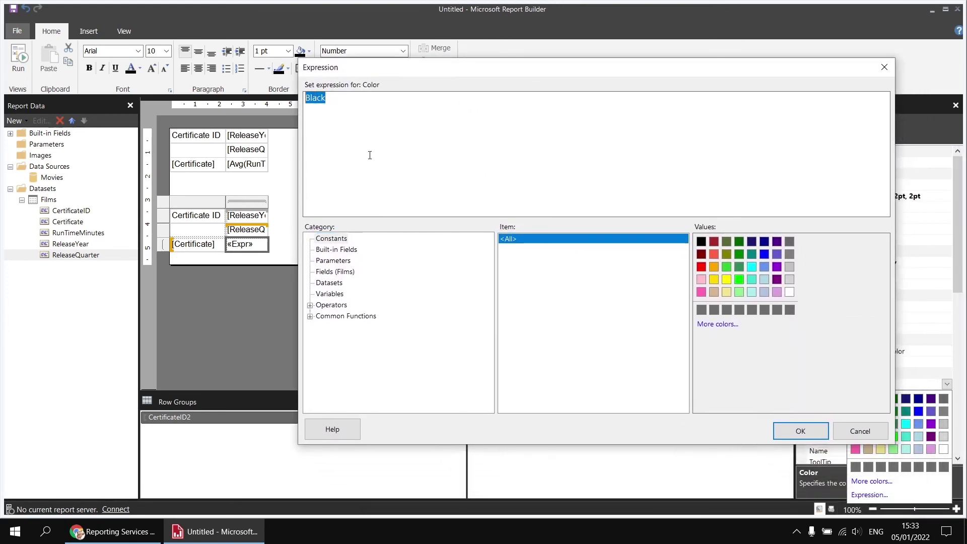
text(=)
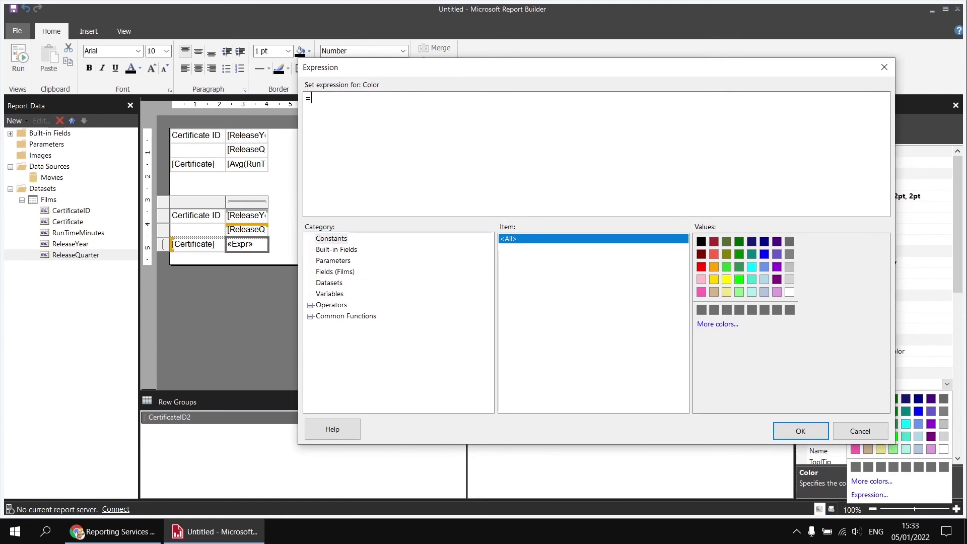
text(IIf()
text(Me.Value)
text(< 0,)
Complete the color expression with "Tomato" for negative values and "Blue" otherwise, and run the report.
double_click(715, 255)
text(,)
double_click(765, 255)
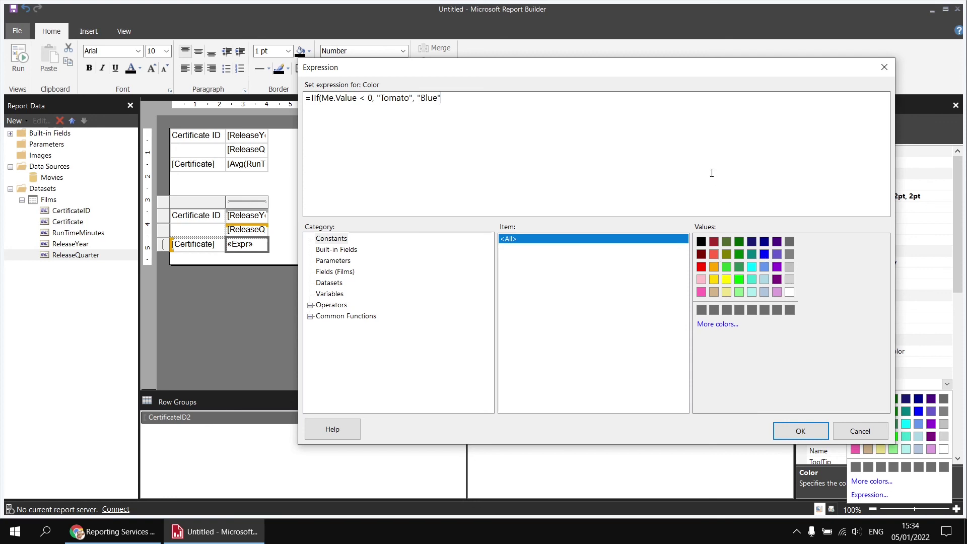
text())
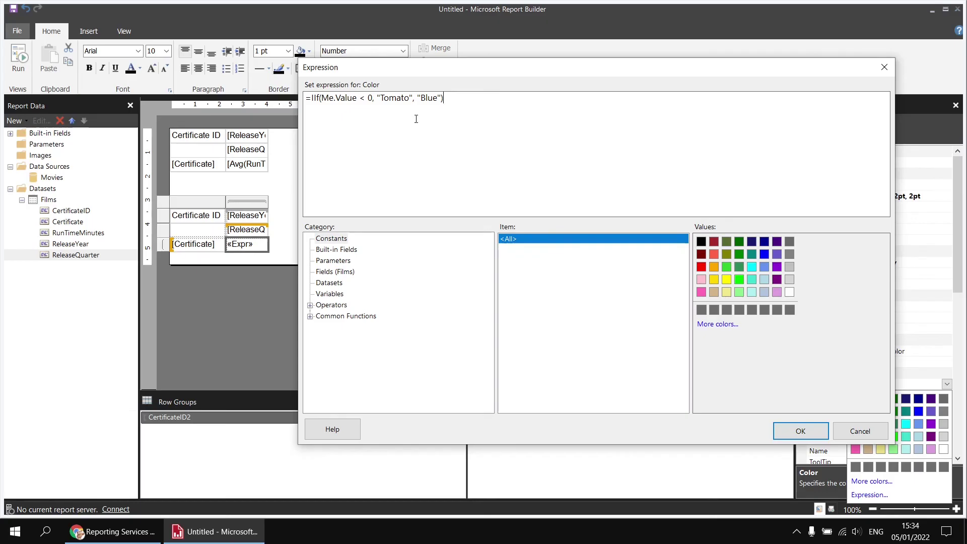
click(799, 431)
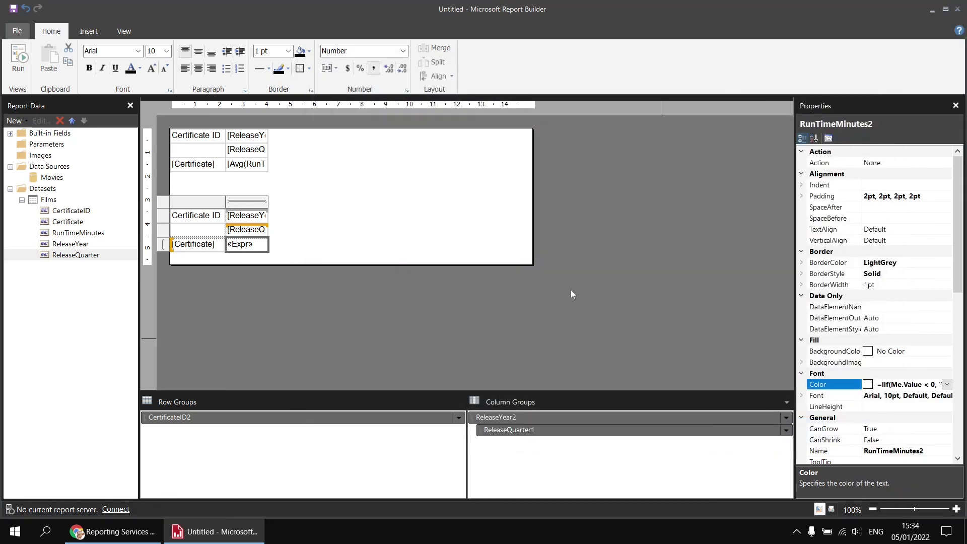
click(18, 56)
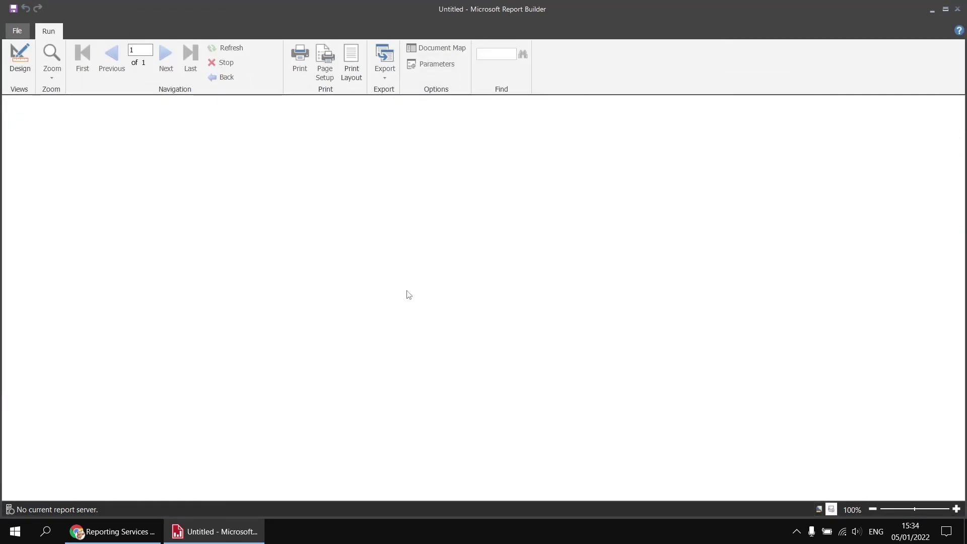